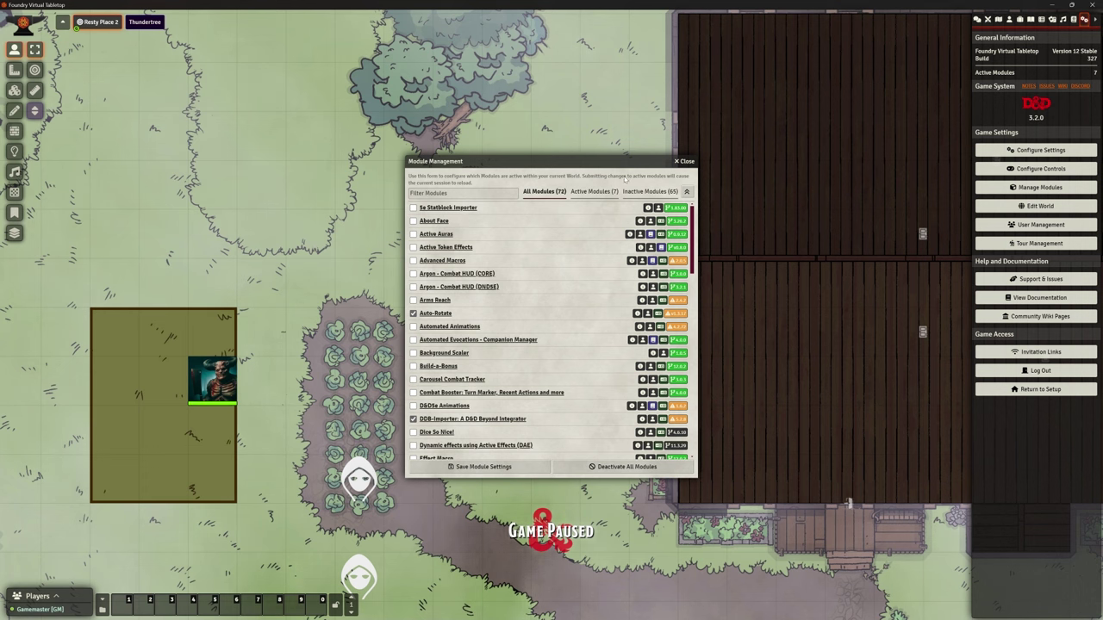
Step: Review the world's active modules, including the Auto-Rotate version and compatibility, and leave the module list without changes
left_click(593, 191)
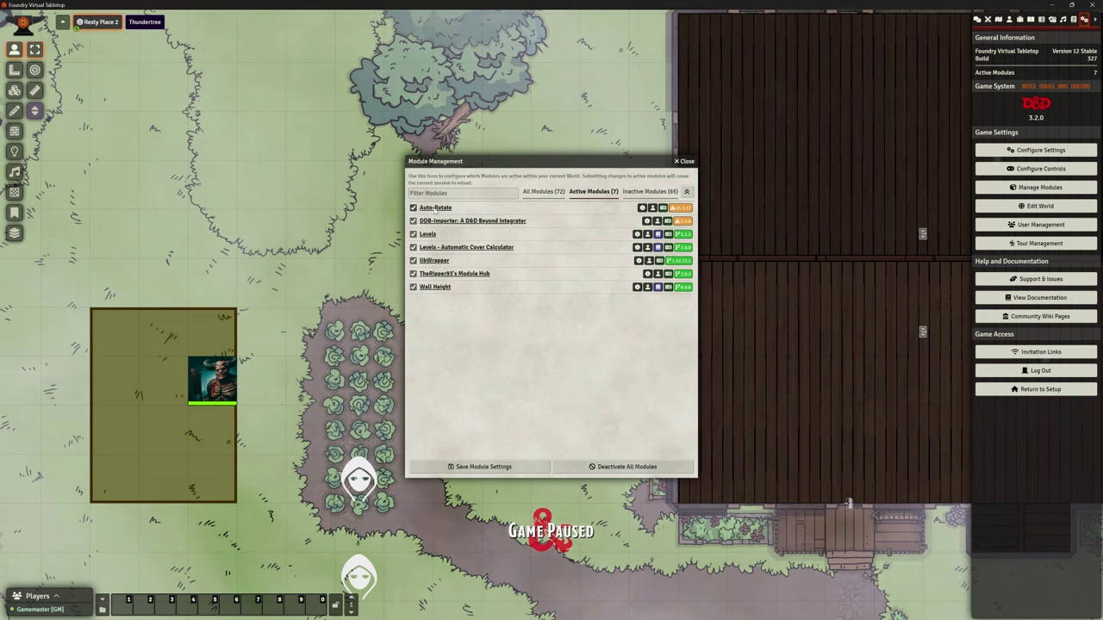
mouse_move(679, 210)
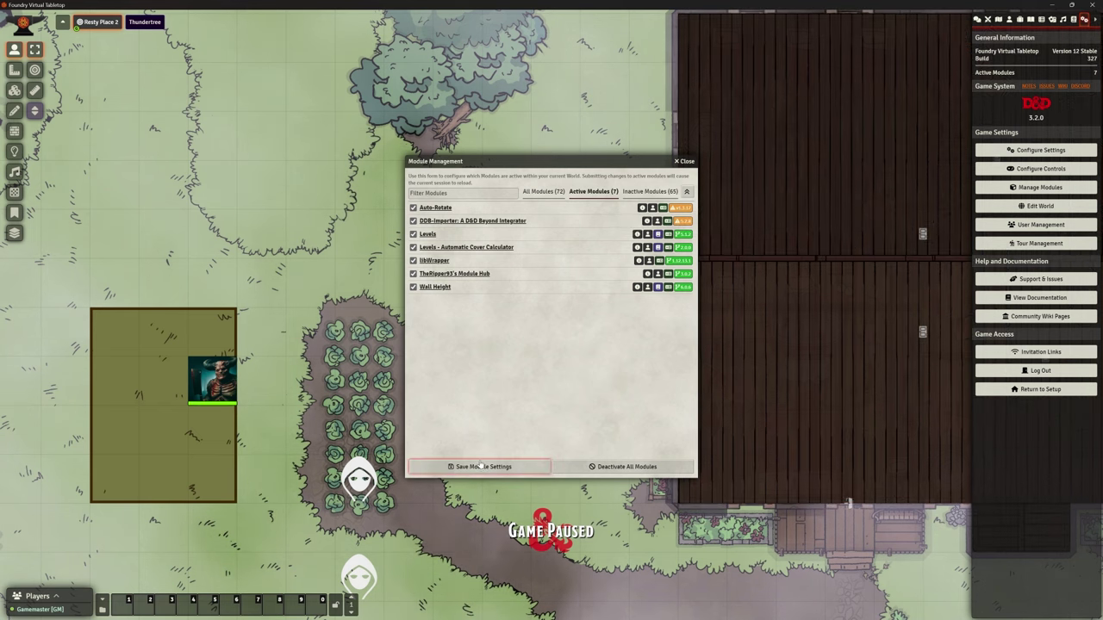
left_click(687, 162)
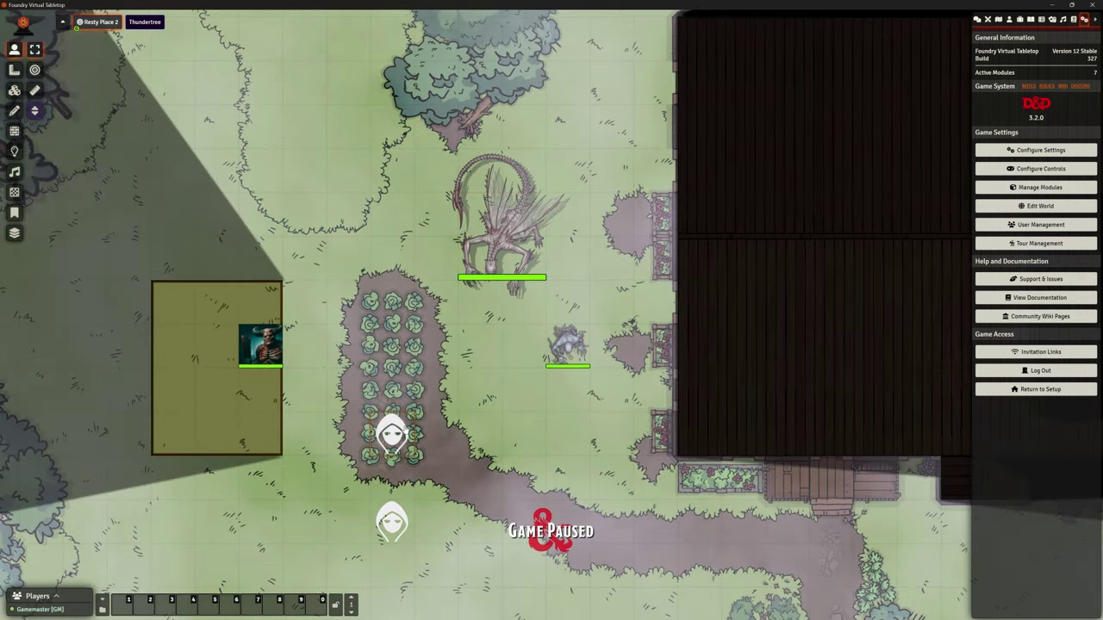
Step: Move the upper hooded token out of the crop rows to the grass above the vegetable patch
key("Up")
key("Up")
key("Up")
key("Left")
key("Up")
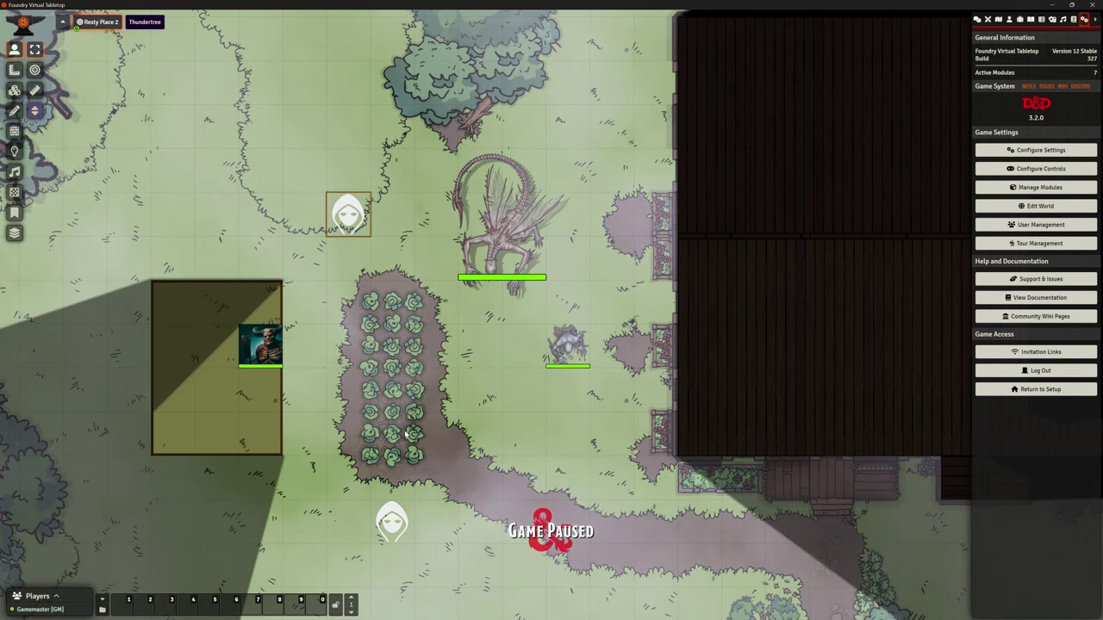
key("Left")
key("Right")
Step: Walk the horned Butcher token around inside the shaded rectangle, ending one square below its starting position
left_click(260, 345)
key("Left")
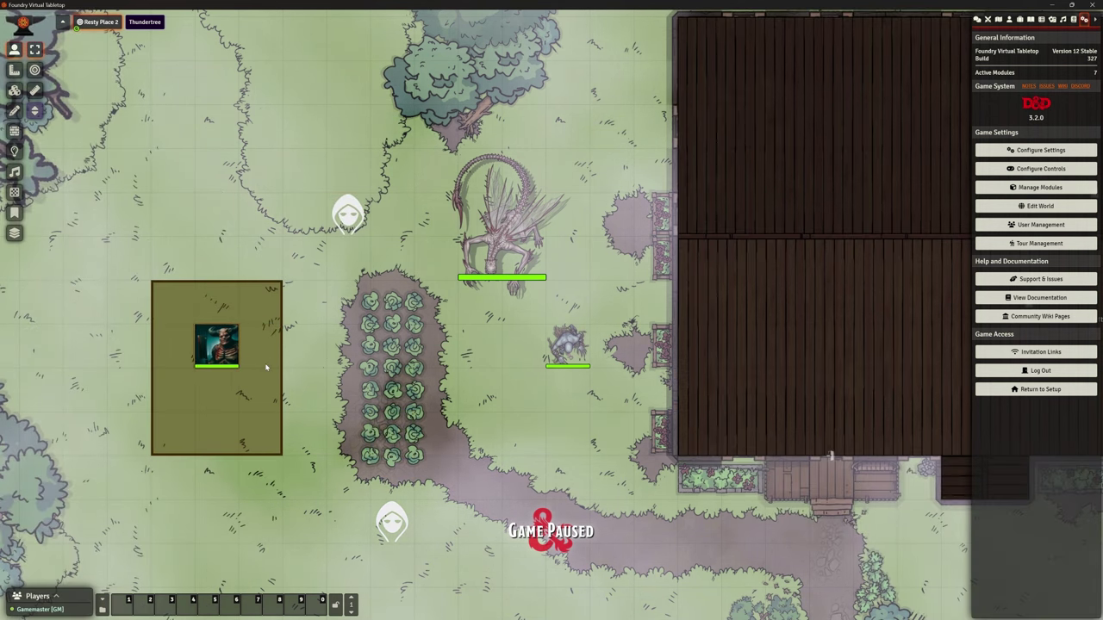
key("Down")
key("Right")
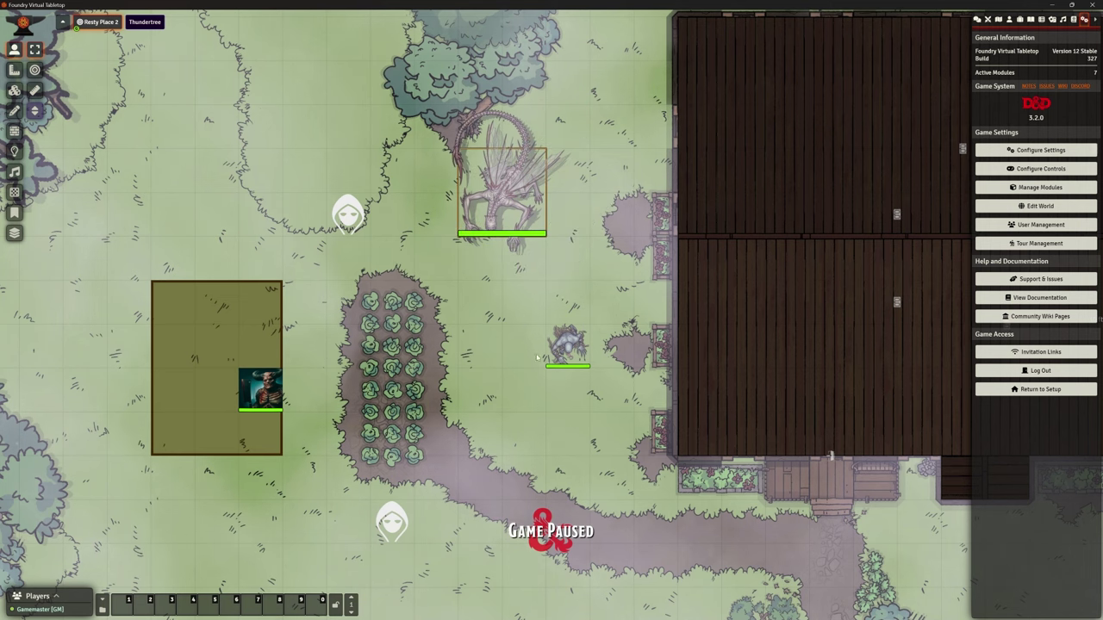
Step: Walk the Ghast token around the grass in all directions, ending one square left of its starting position
left_click(571, 348)
key("Right")
key("Down")
key("Left")
key("Left")
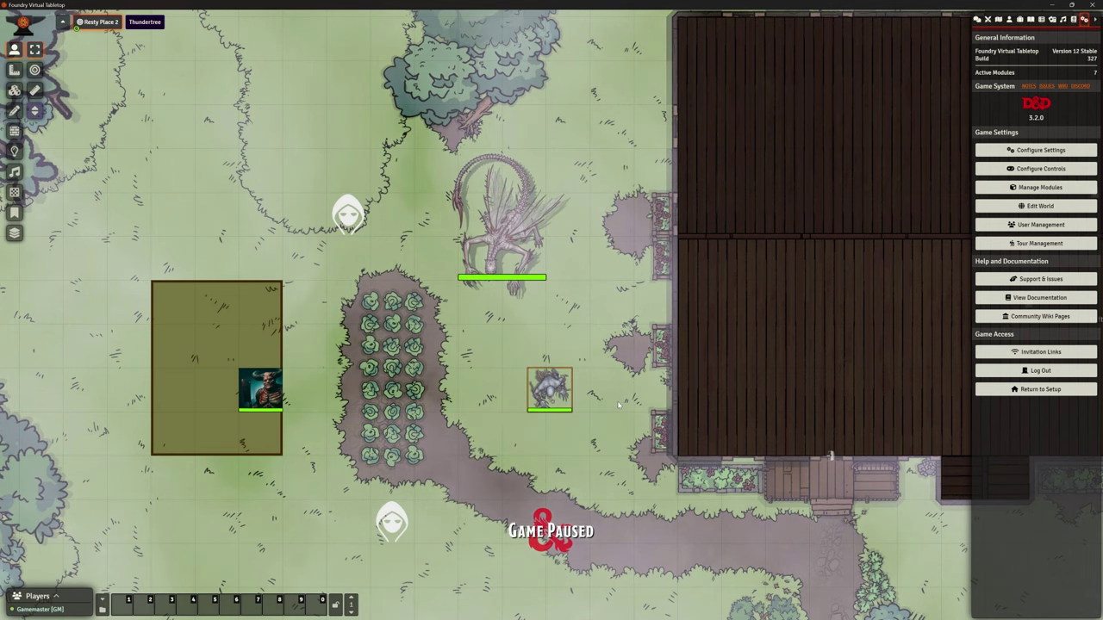
scroll(592, 349, "up", 1)
scroll(590, 346, "up", 1)
key("Left")
key("Right")
key("Up")
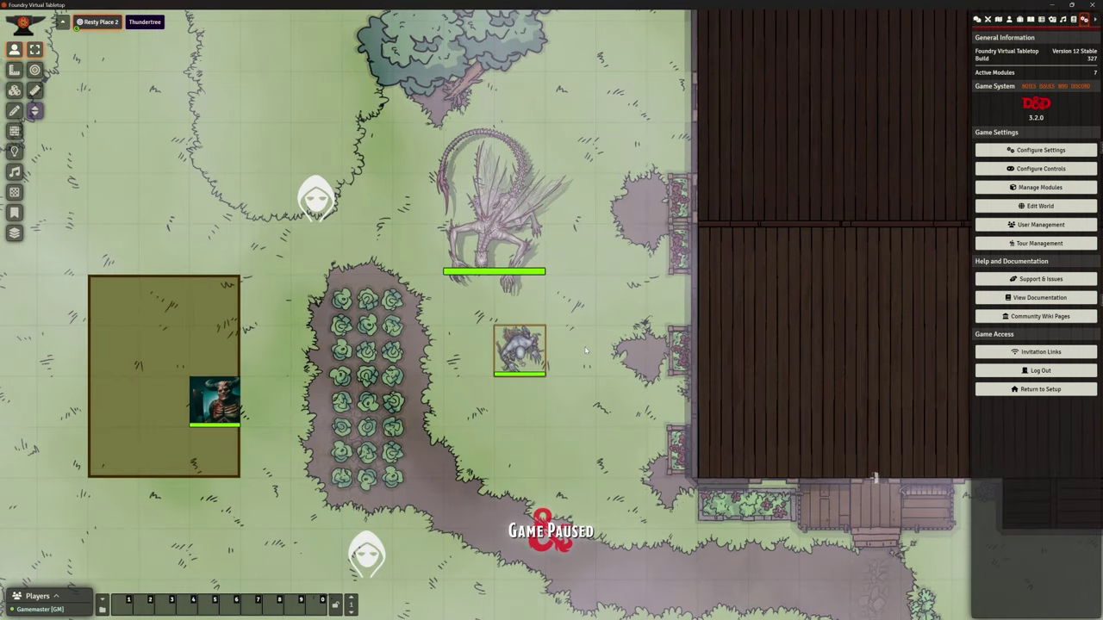
Step: Set the Auto-Rotate module's Default Rotation Mode to Automatic and save the game settings
left_click(1023, 152)
left_click_drag(546, 170, 713, 97)
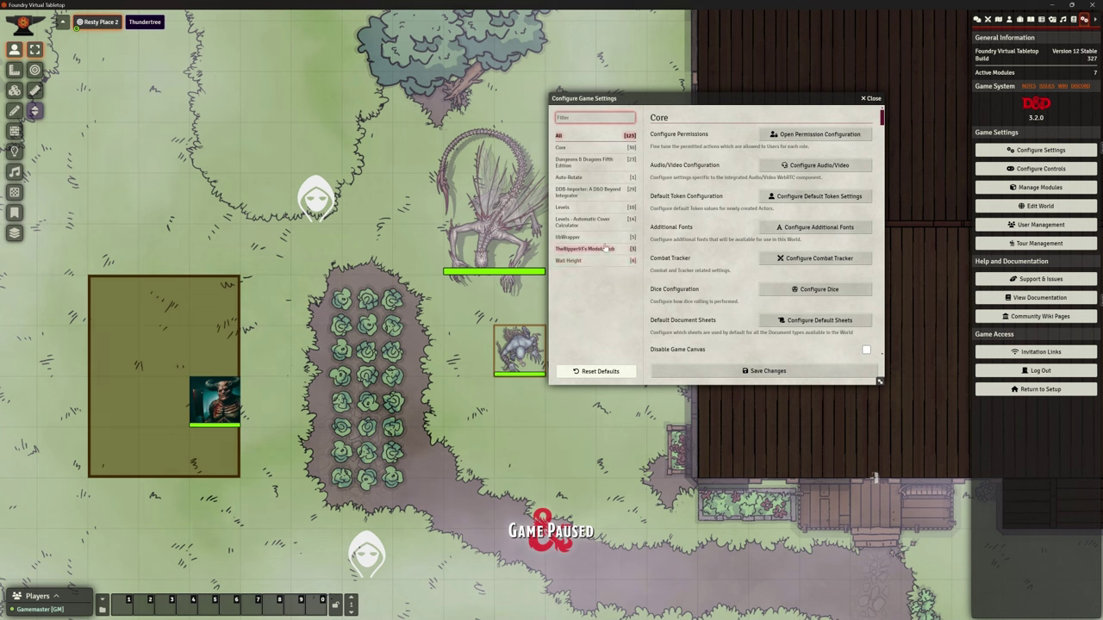
left_click(582, 176)
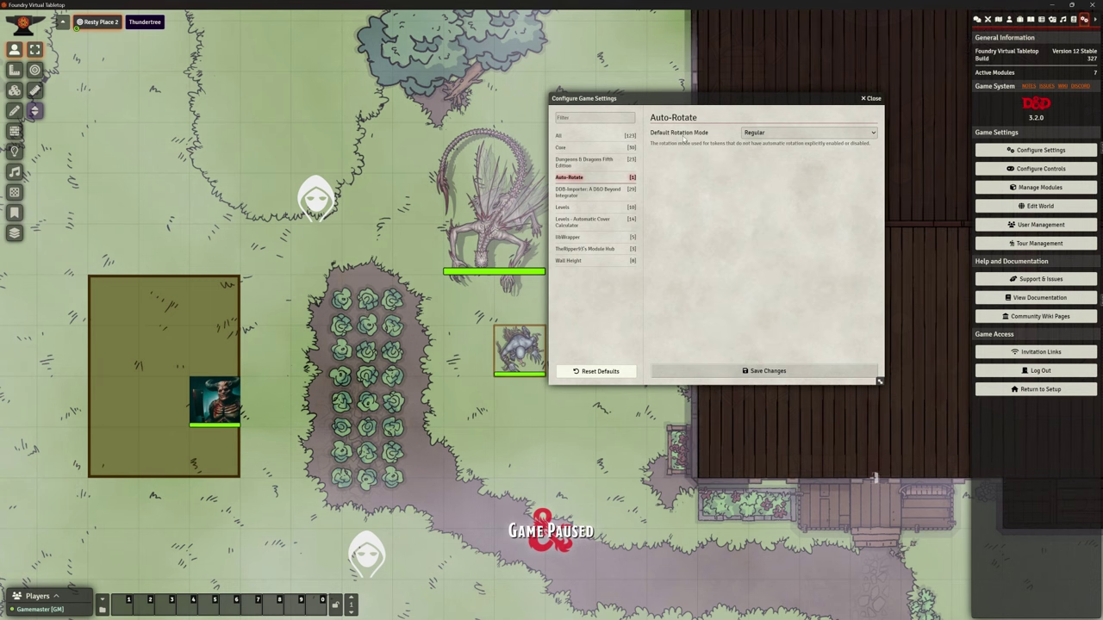
left_click(789, 132)
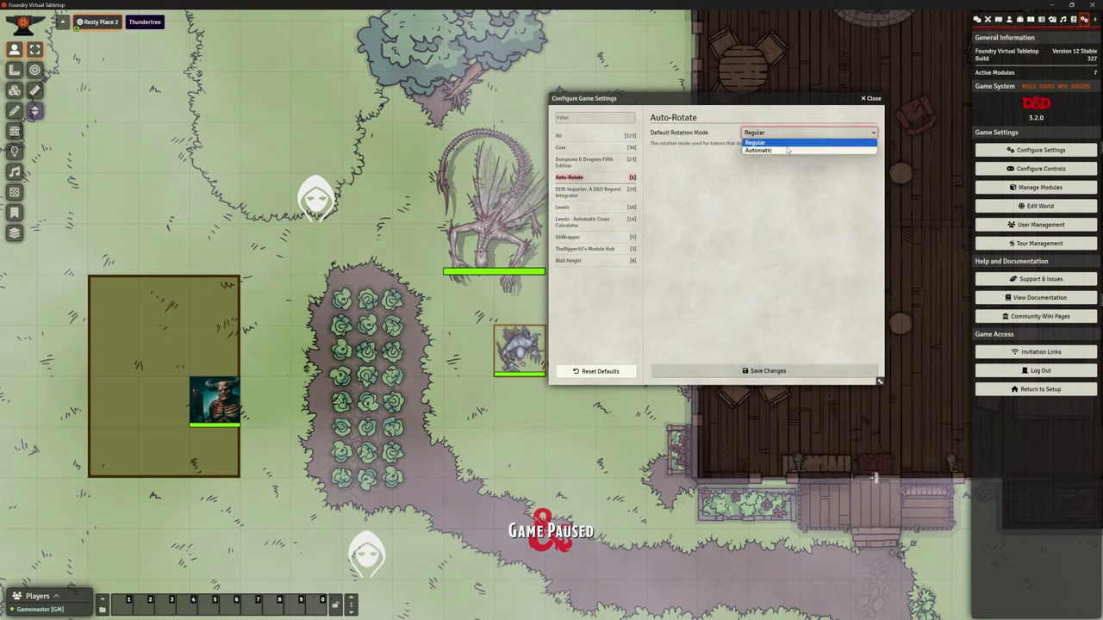
left_click(787, 149)
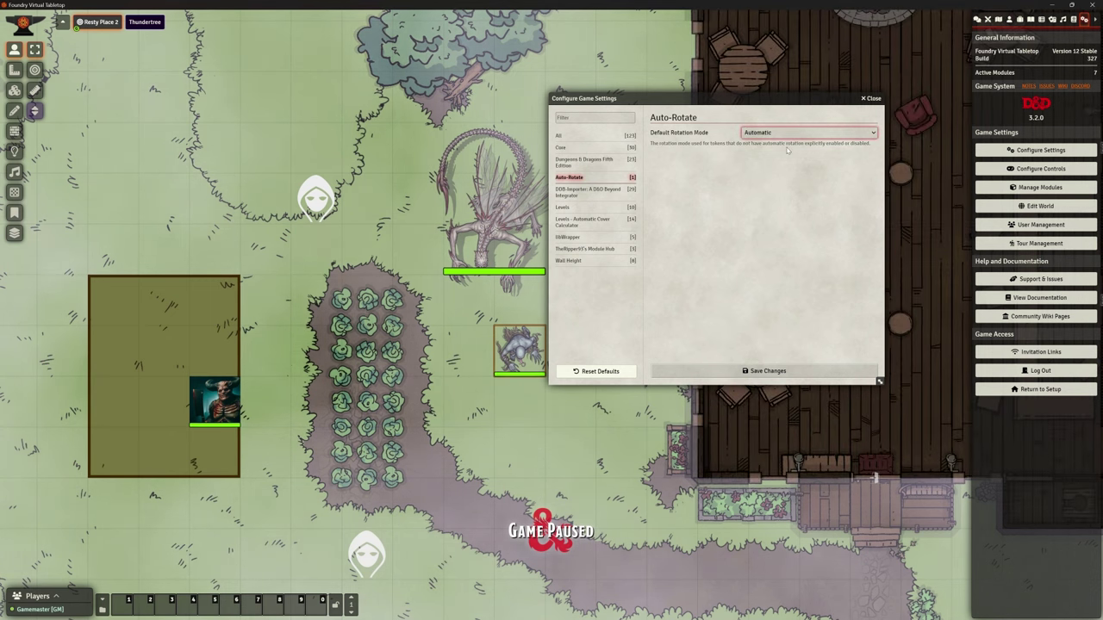
left_click(757, 371)
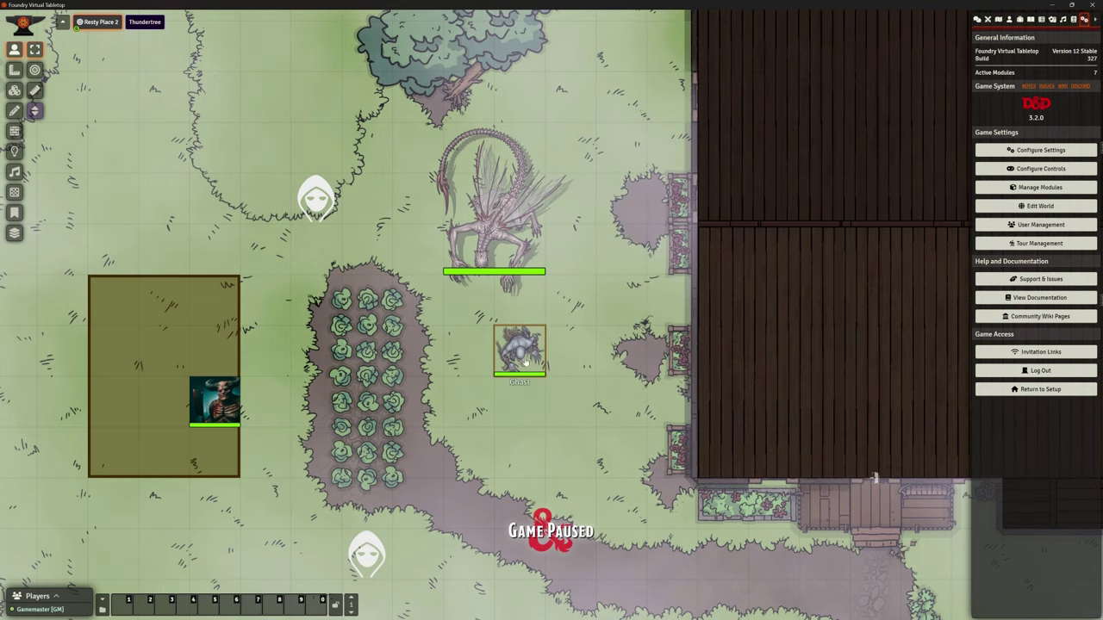
Step: Test automatic rotation by walking the Ghast token in all directions, ending one square right of its starting position
key("Left")
key("Right")
key("Down")
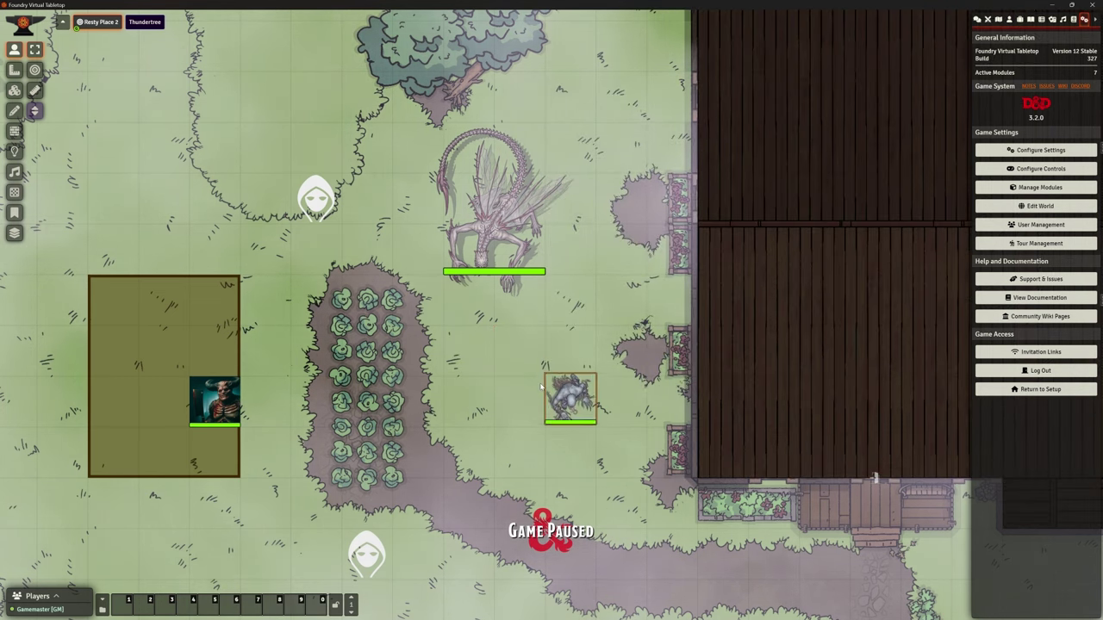
key("Left")
key("Left")
key("Up")
key("Right")
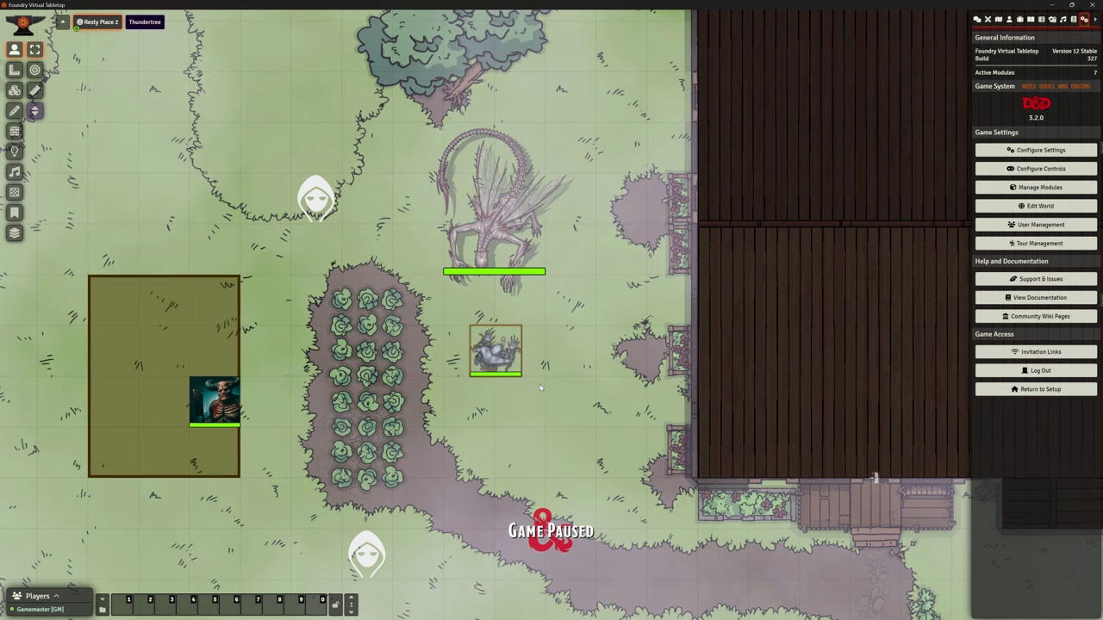
key("Right")
key("Down")
key("Up")
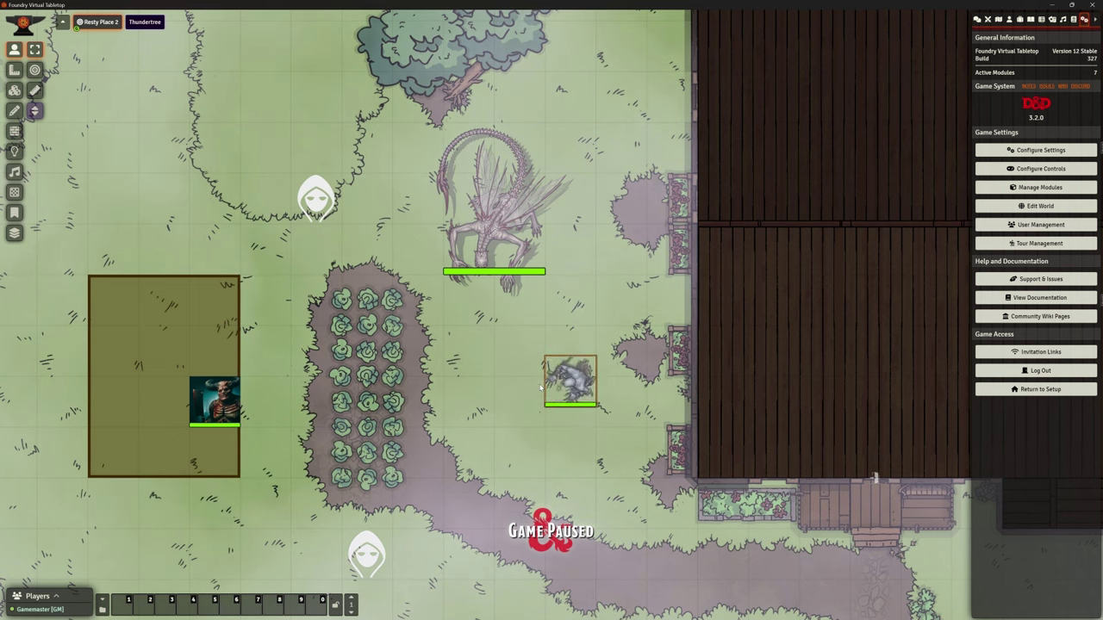
key("Up")
key("Down")
Step: Test automatic rotation on the large winged skeletal token by moving it around and back to its starting position
left_click(498, 263)
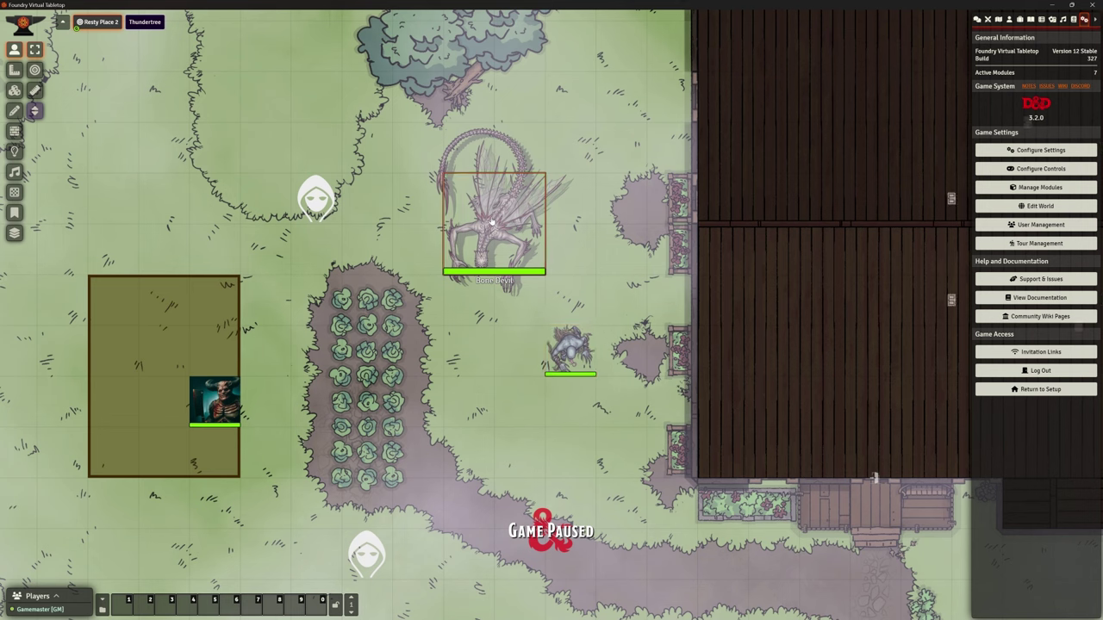
key("Right")
key("Left")
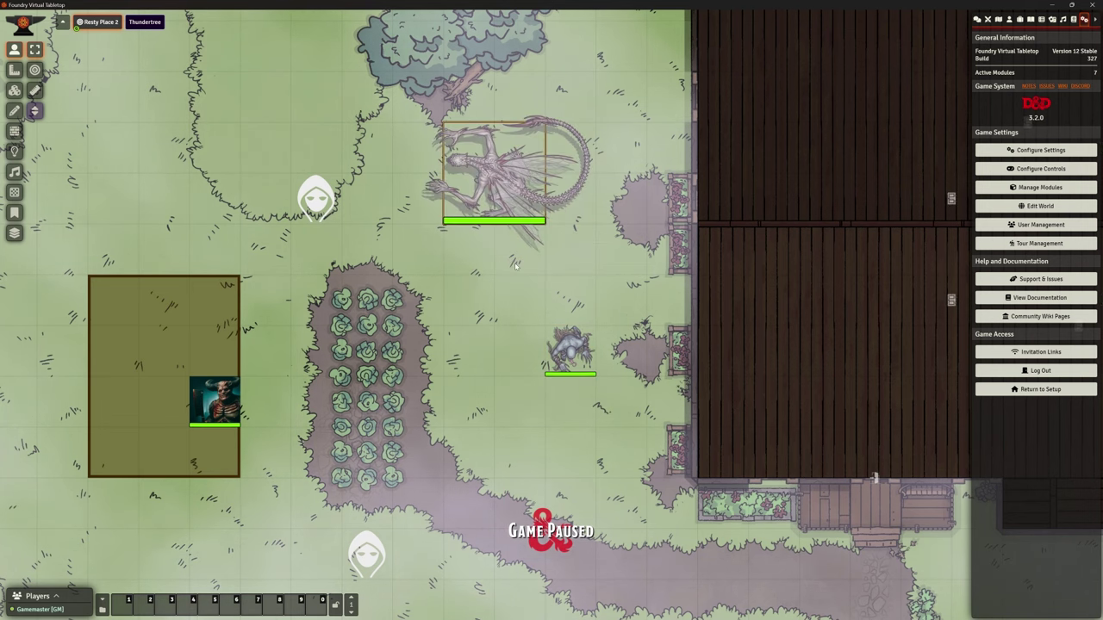
Step: Test automatic rotation by walking the upper hooded token around, leave it just above the vegetable patch, and deselect it
left_click(317, 200)
key("Left")
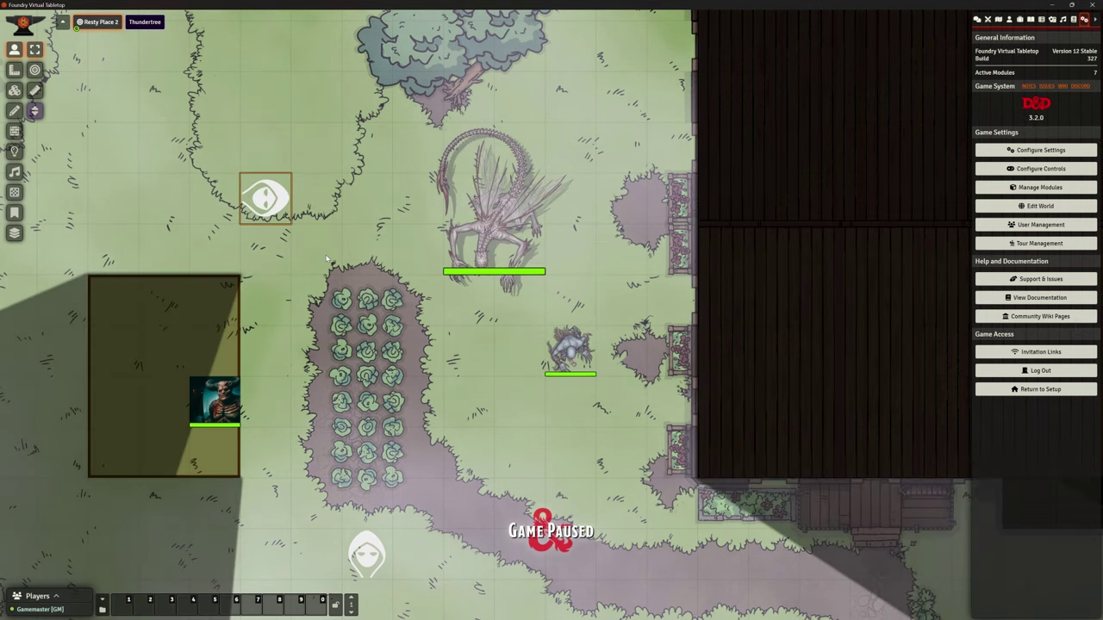
key("Up")
key("Right")
key("Down")
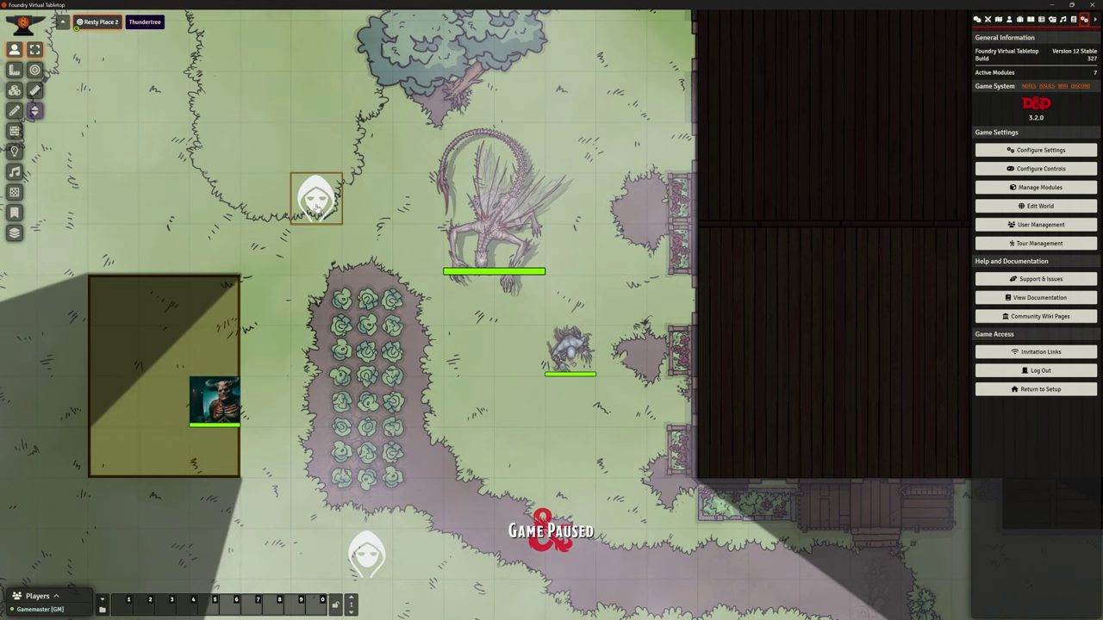
key("Down")
key("Left")
key("Right")
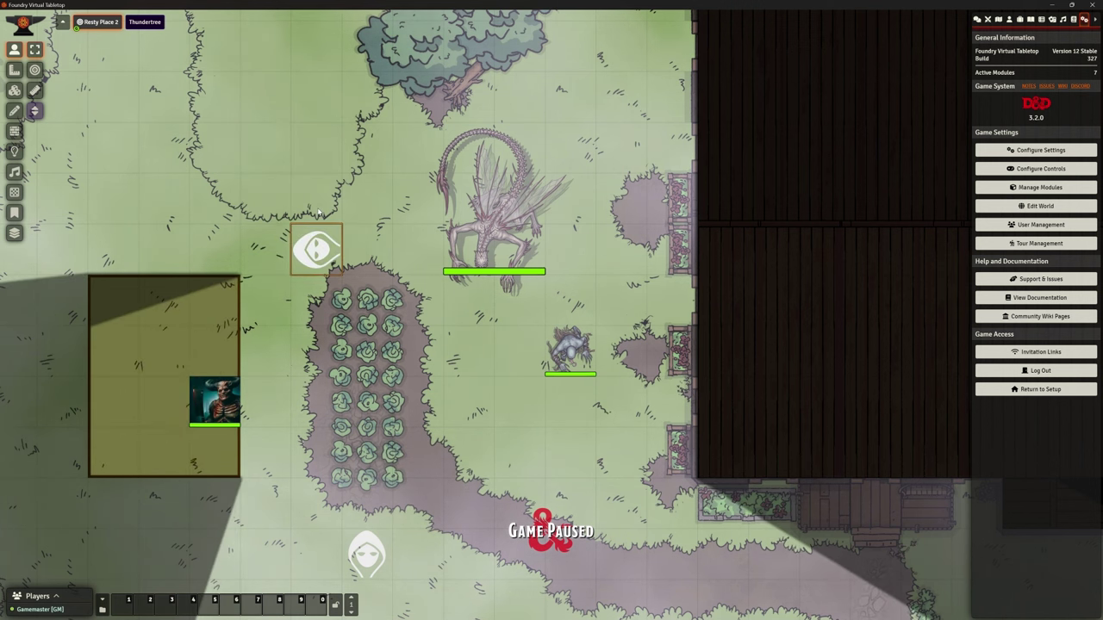
key("Right")
key("Left")
key("Up")
key("Down")
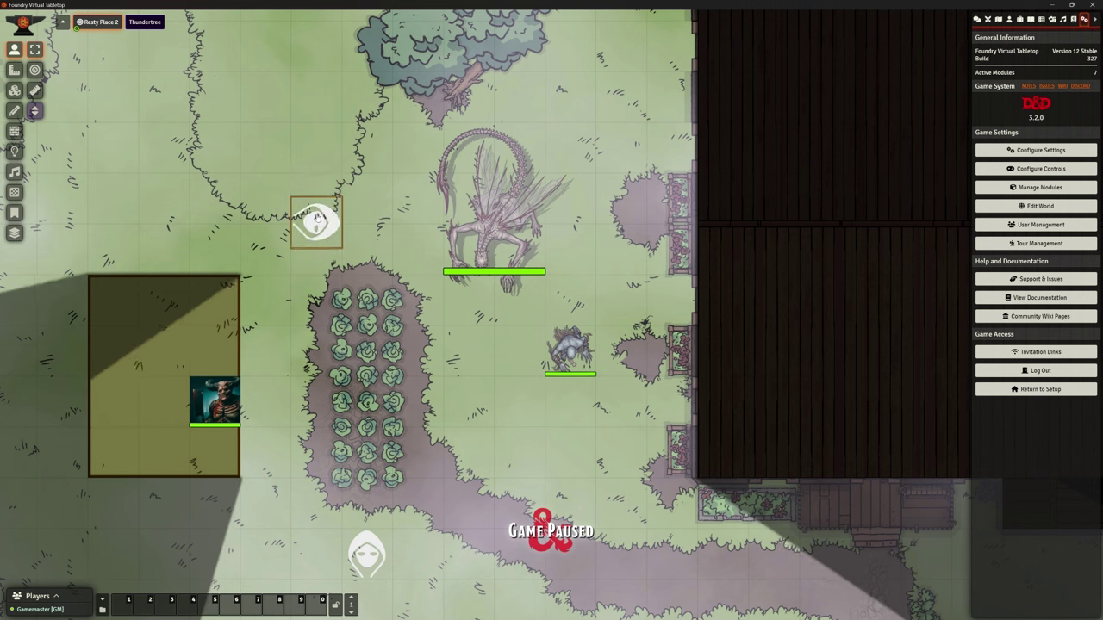
key("Escape")
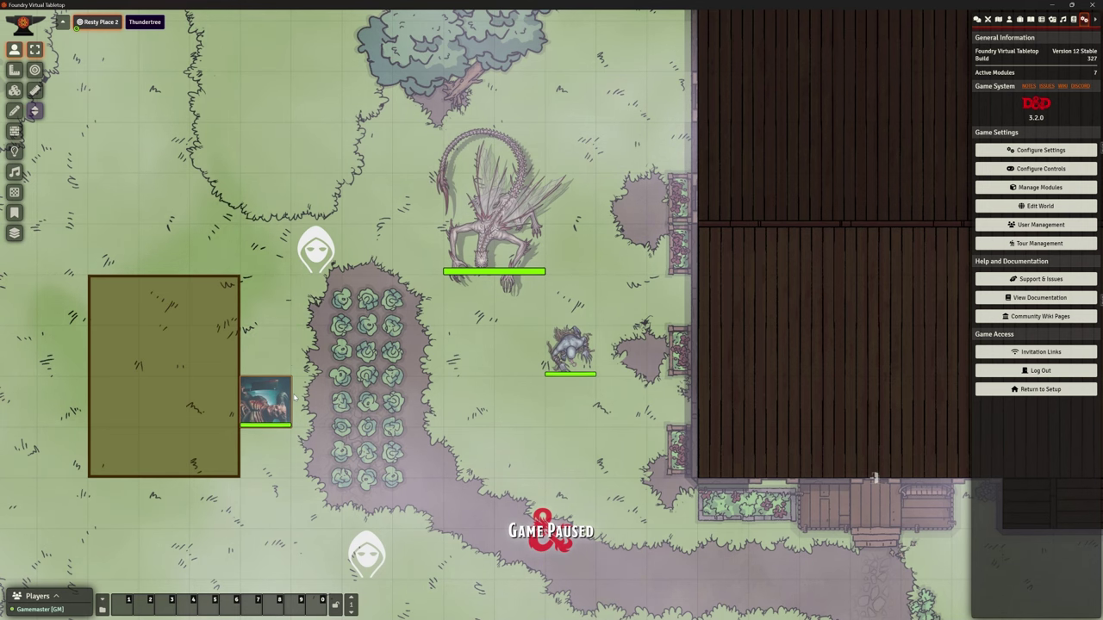
Step: Lock the rotation of the Butcher token beside the shaded rectangle and update the token
scroll(323, 412, "up", 2)
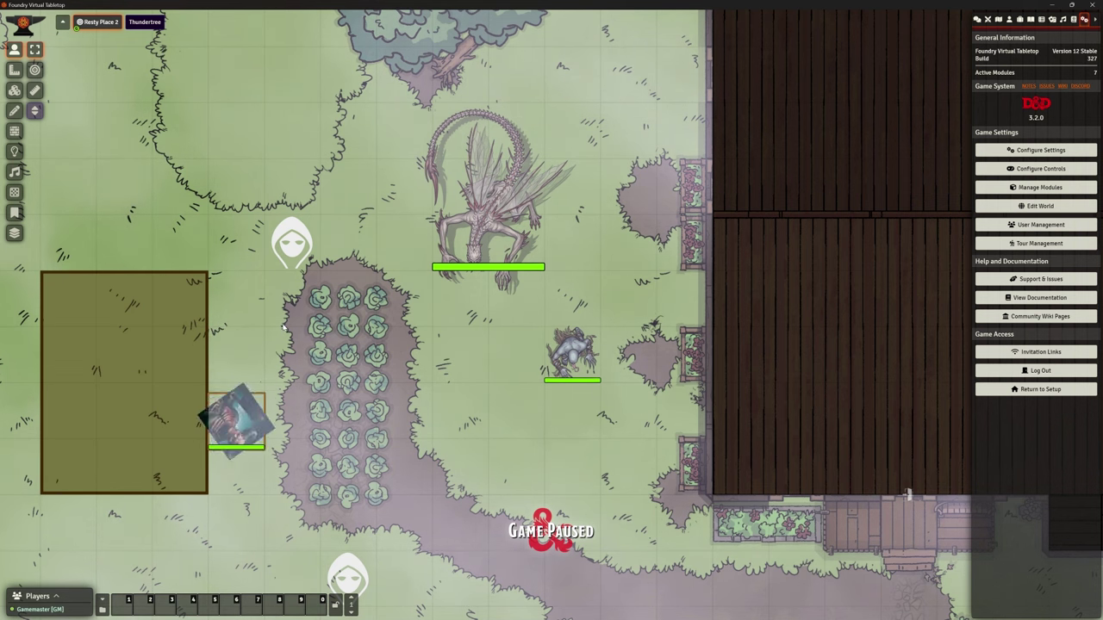
double_click(237, 466)
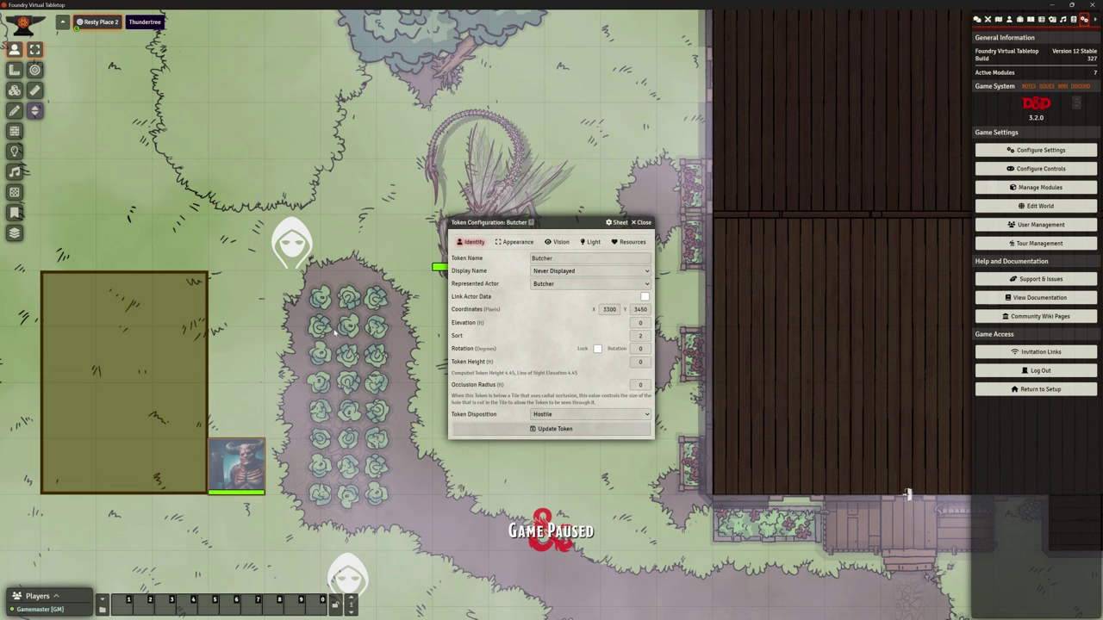
left_click_drag(555, 221, 547, 144)
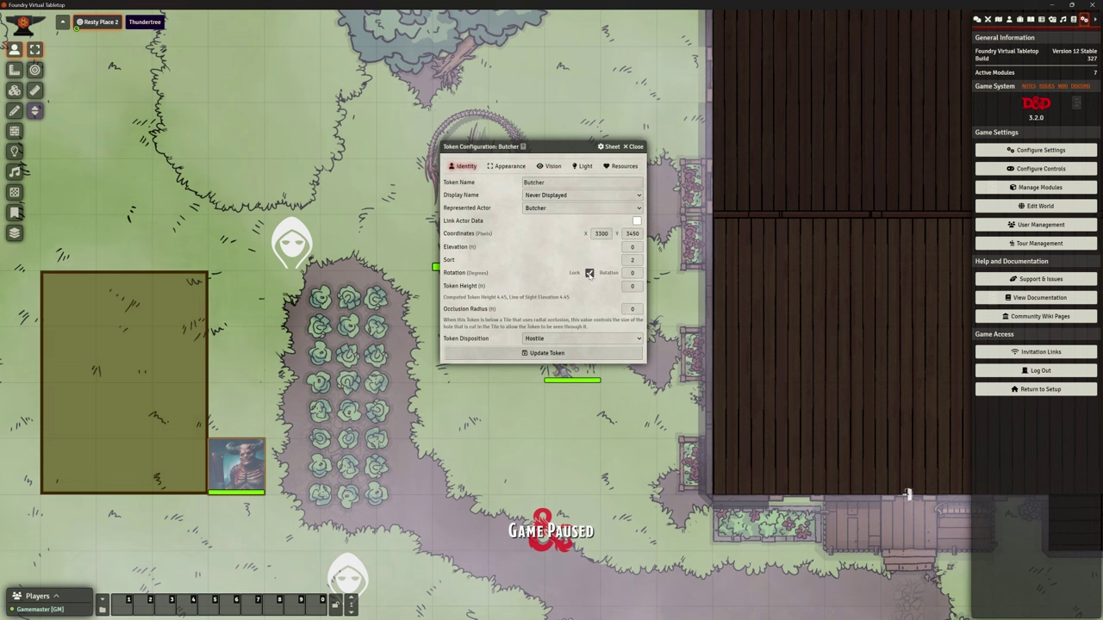
left_click(509, 353)
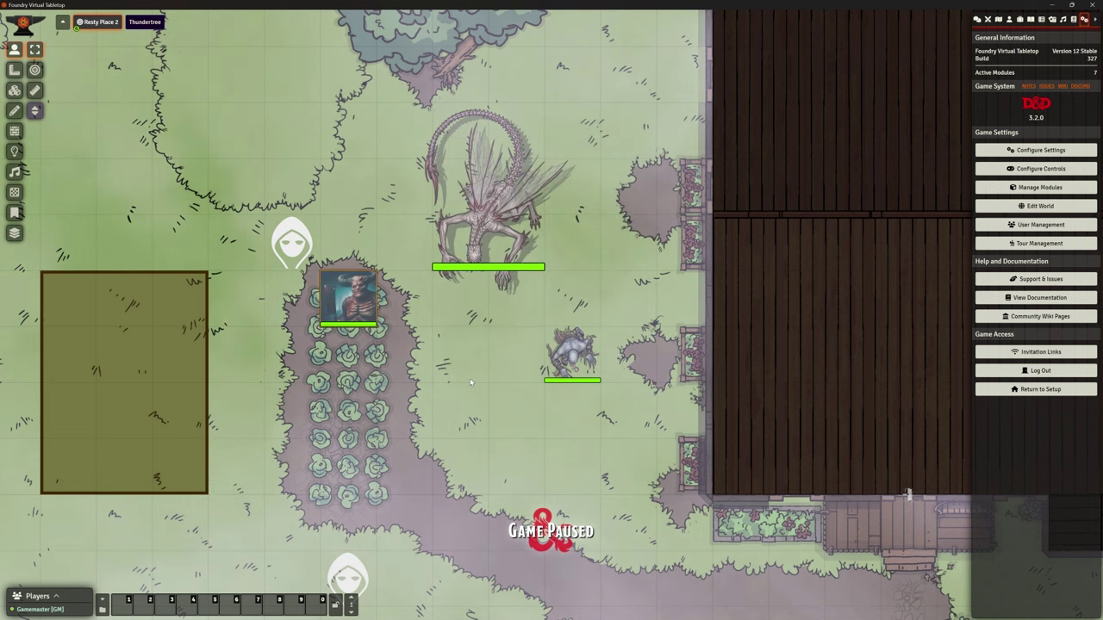
Step: Walk the Ghast token back and forth sideways to check its rotation, ending one square further left
left_click(572, 353)
key("Left")
key("Right")
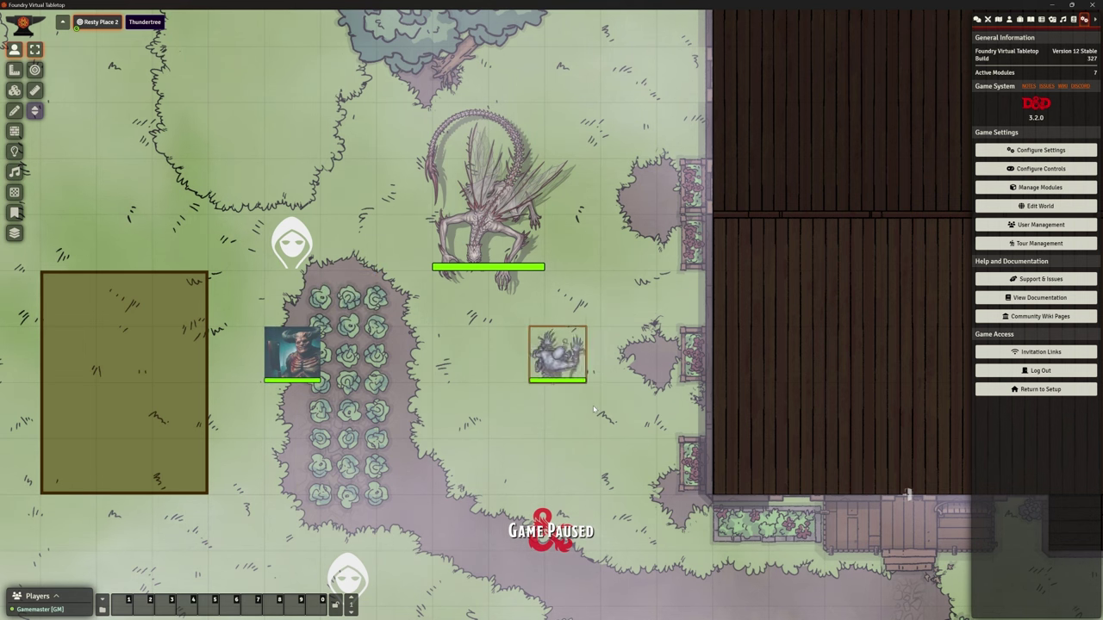
key("Right")
key("Left")
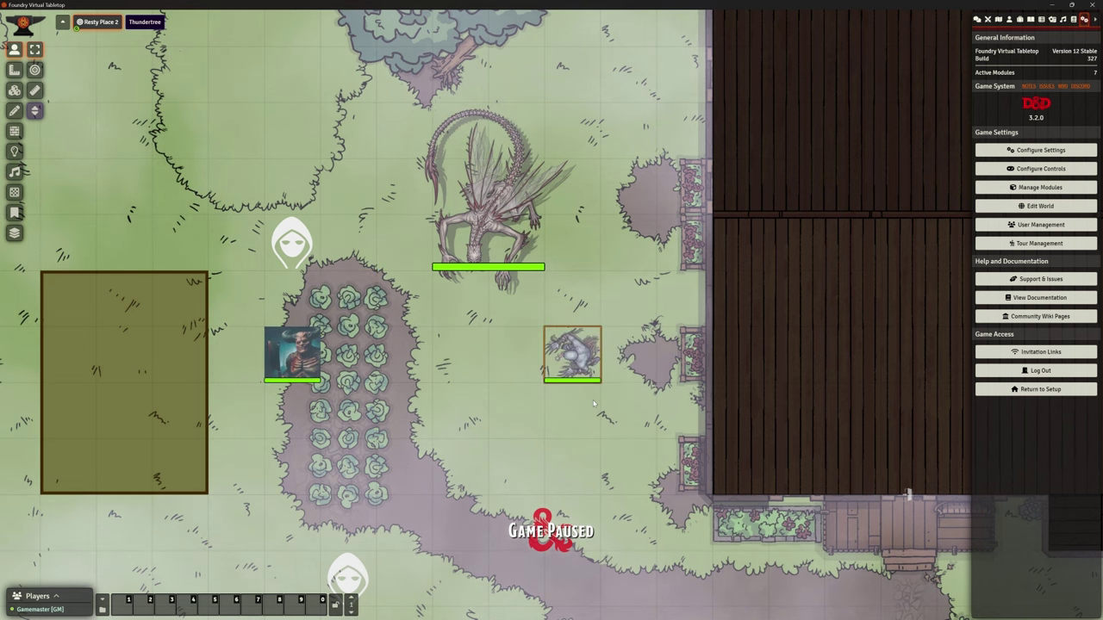
key("Left")
Step: Set Enable Autorotate to Off in the Butcher token's appearance settings and update the token
double_click(297, 352)
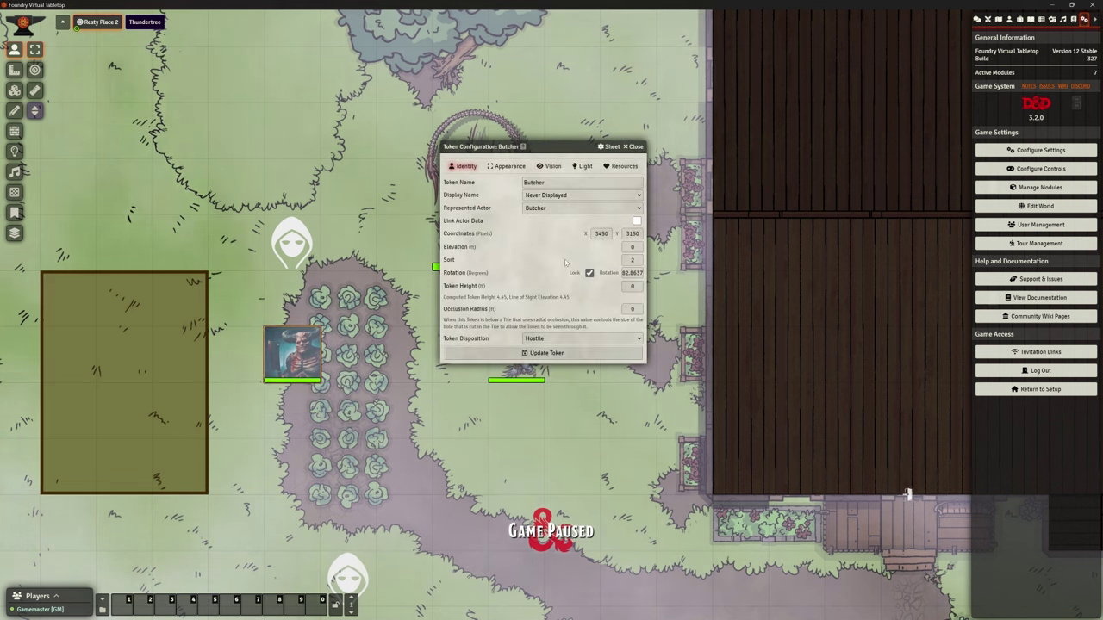
left_click(510, 168)
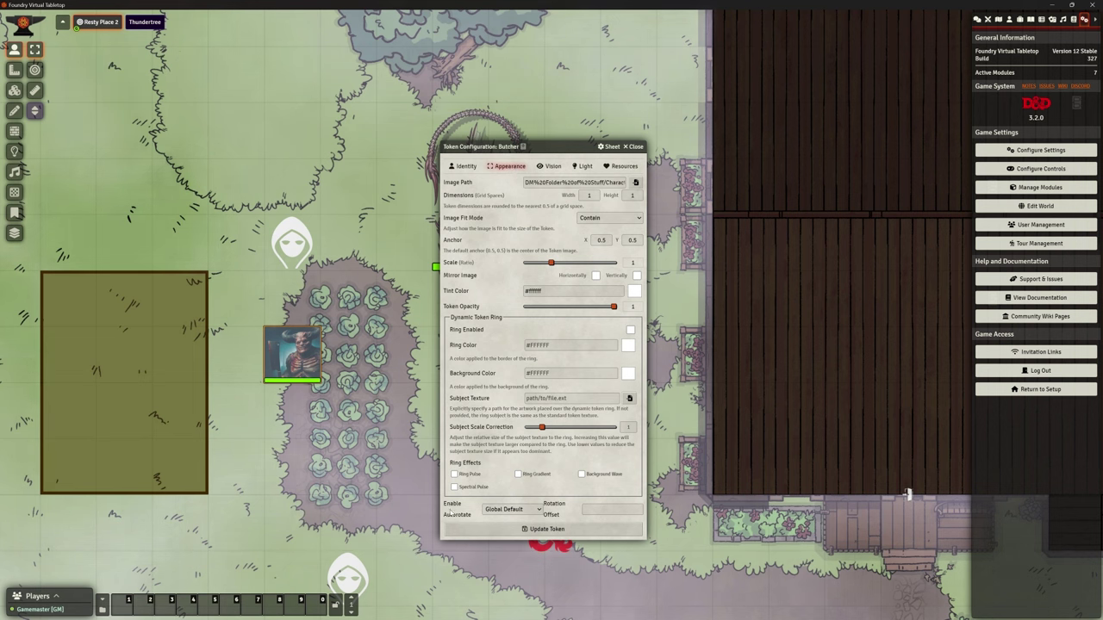
left_click(509, 510)
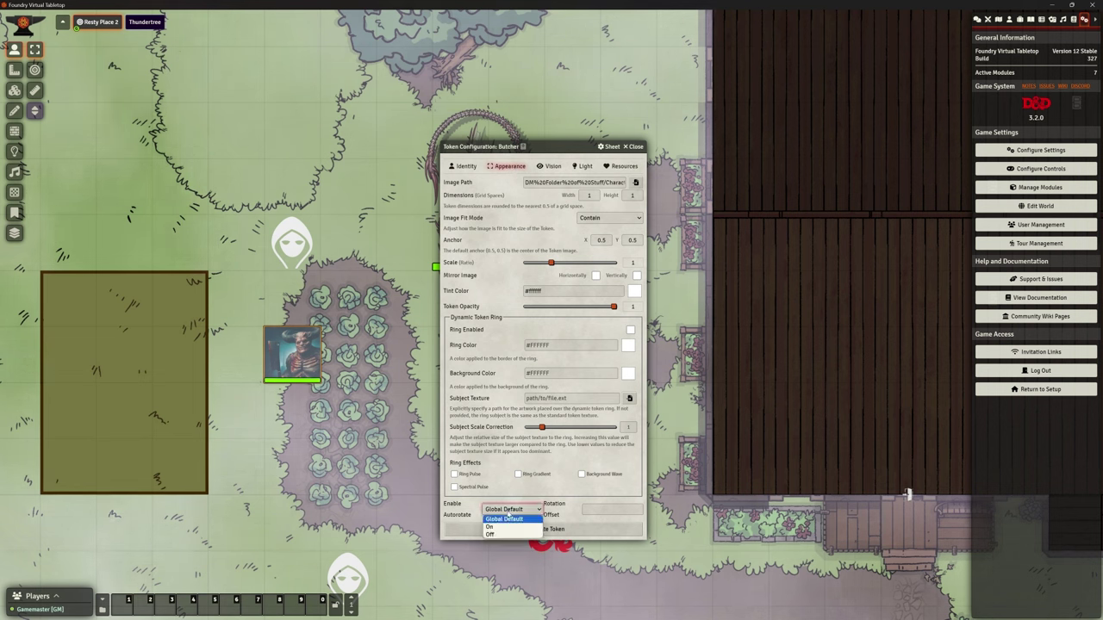
left_click(516, 535)
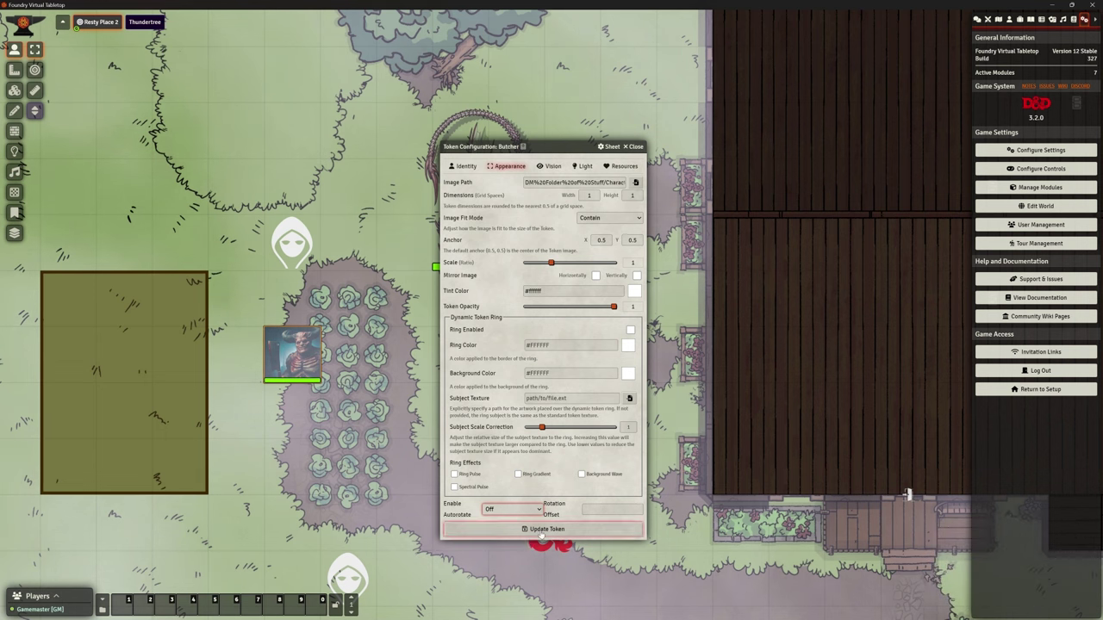
left_click(541, 532)
Step: Walk the hooded token above the vegetable patch one square in each direction to check its automatic rotation
left_click(298, 259)
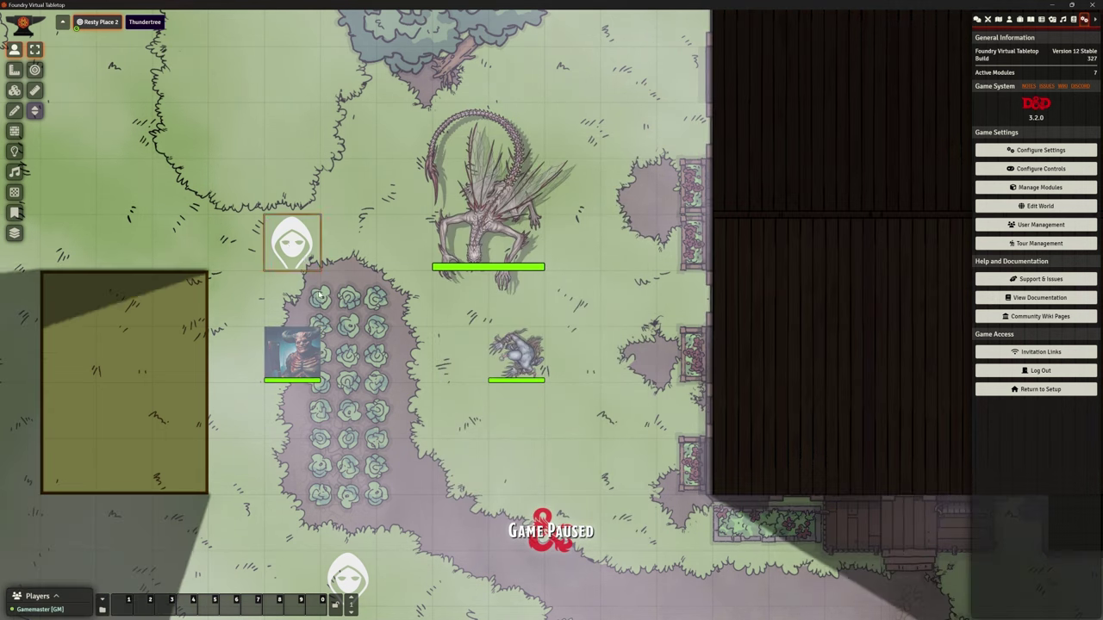
key("Up")
key("Left")
key("Down")
key("Right")
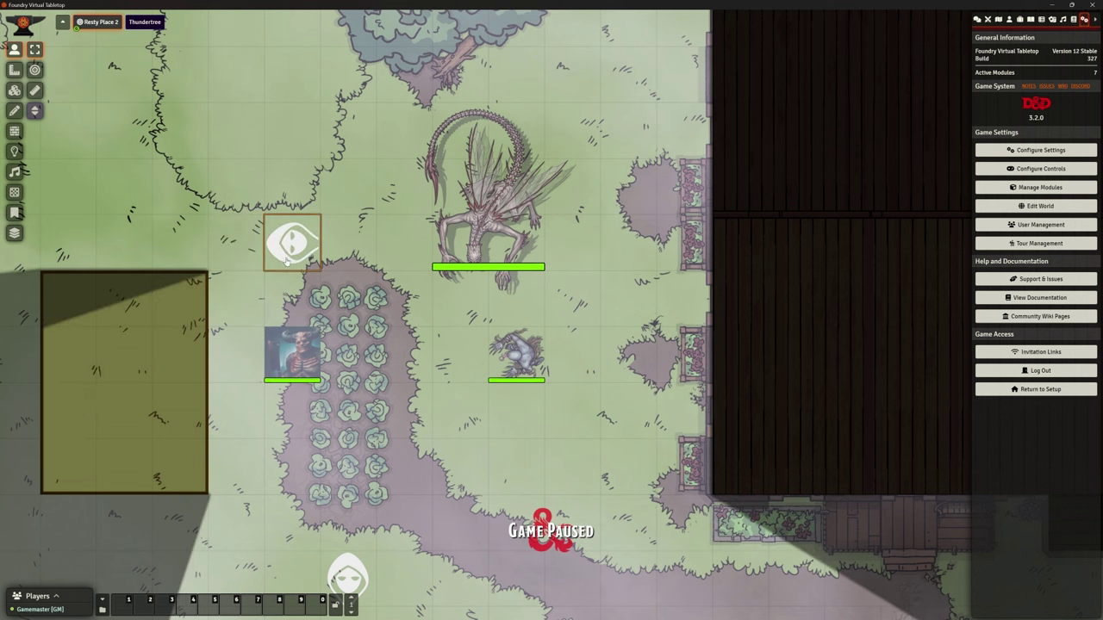
Step: Set Enable Autorotate to Off in the appearance settings of the hooded token above the vegetable patch and update the token
key("Up")
key("Down")
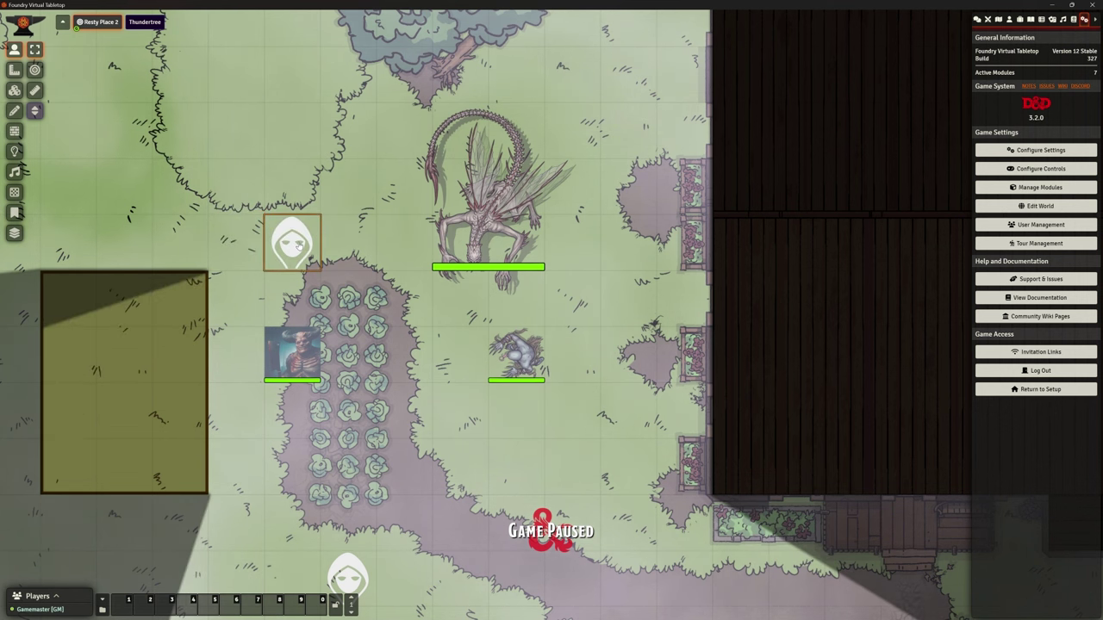
right_click(297, 245)
right_click(298, 246)
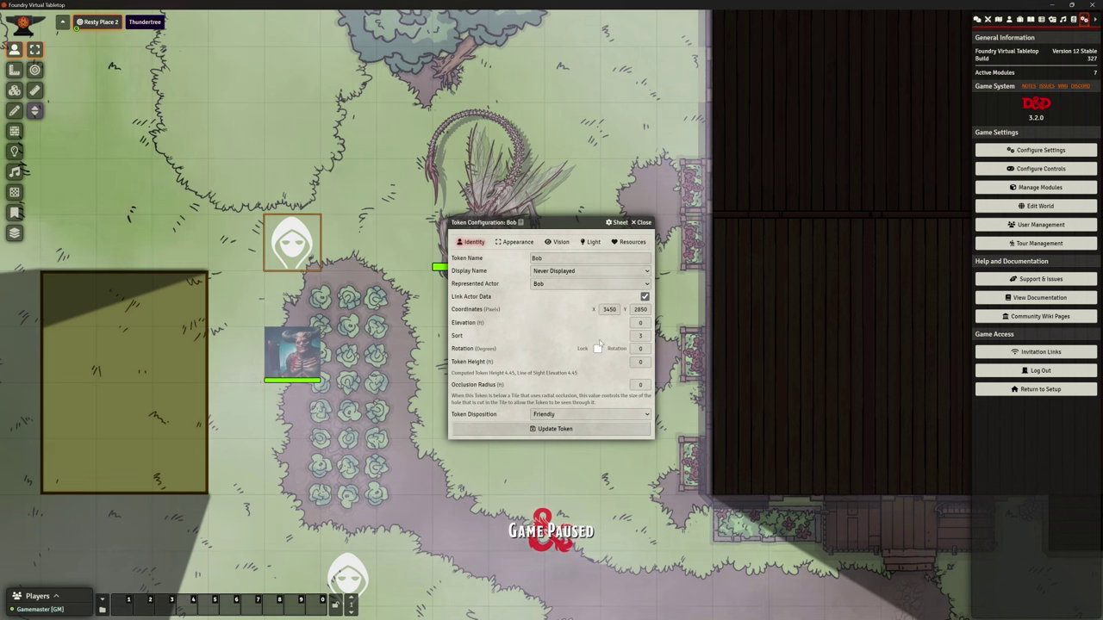
left_click(515, 241)
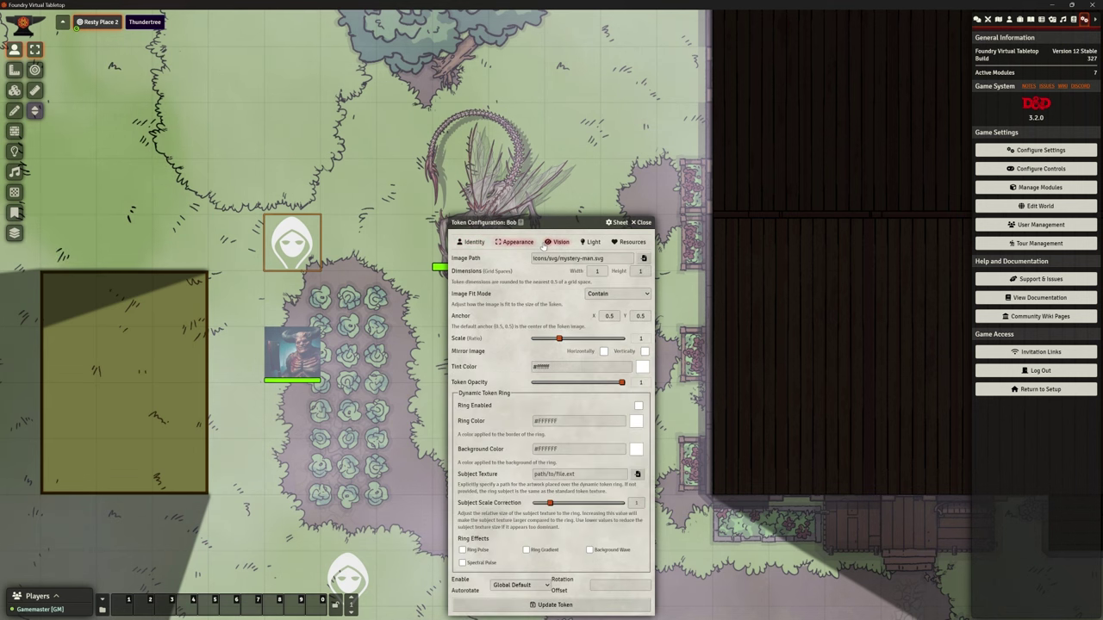
left_click(515, 586)
left_click(498, 610)
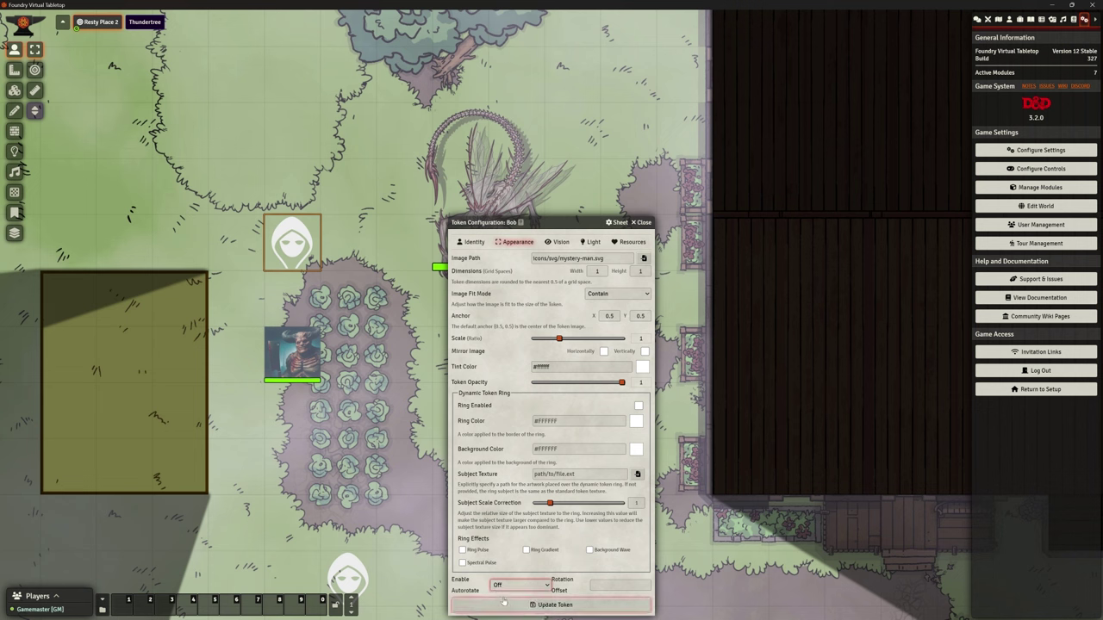
left_click(548, 605)
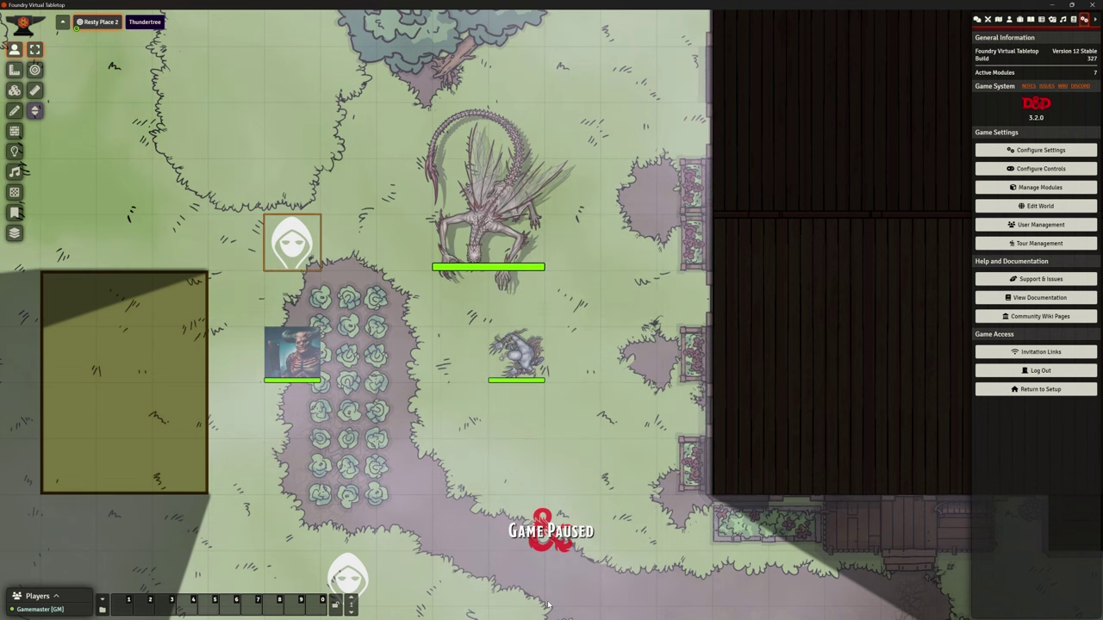
Step: Walk the hooded token around the squares above the vegetable patch in all four directions to check its rotation
key("Up")
key("Right")
key("Down")
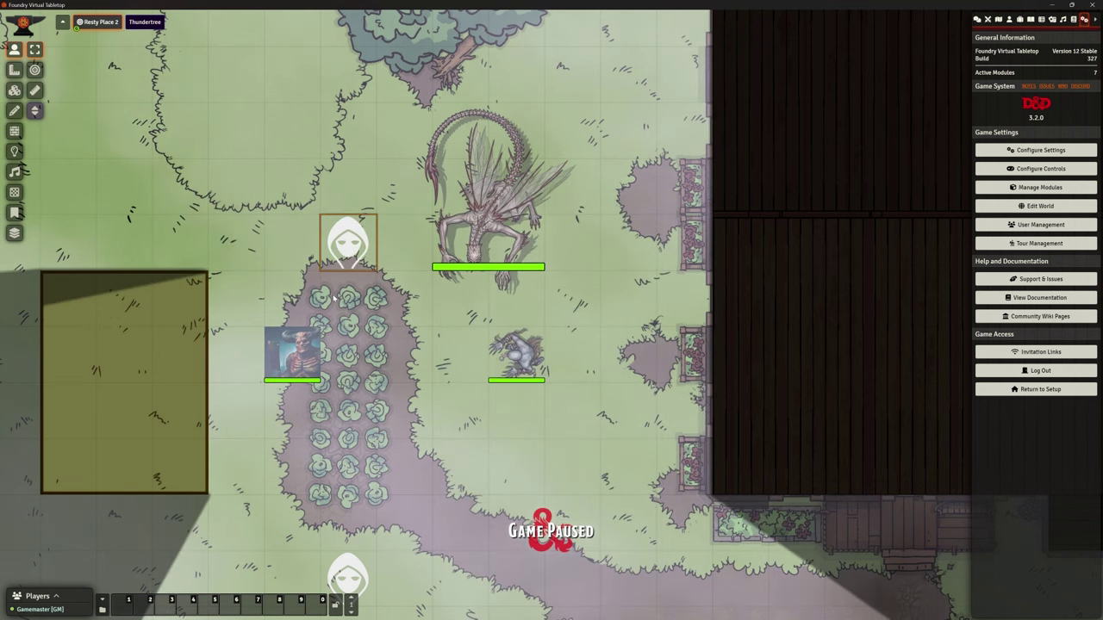
key("Up")
key("Left")
key("Down")
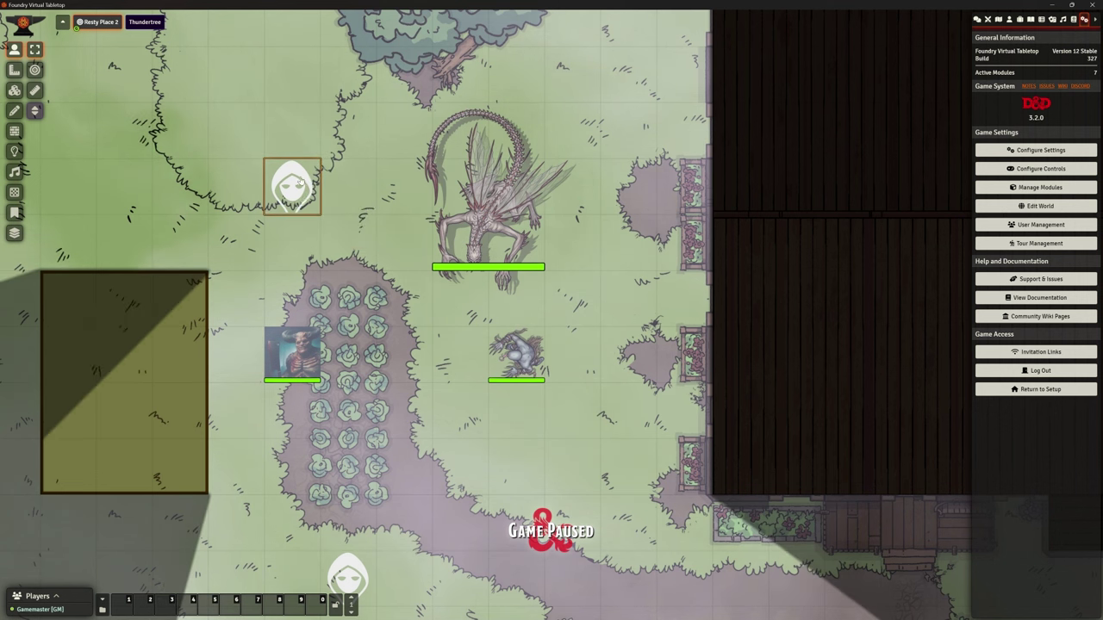
key("Up")
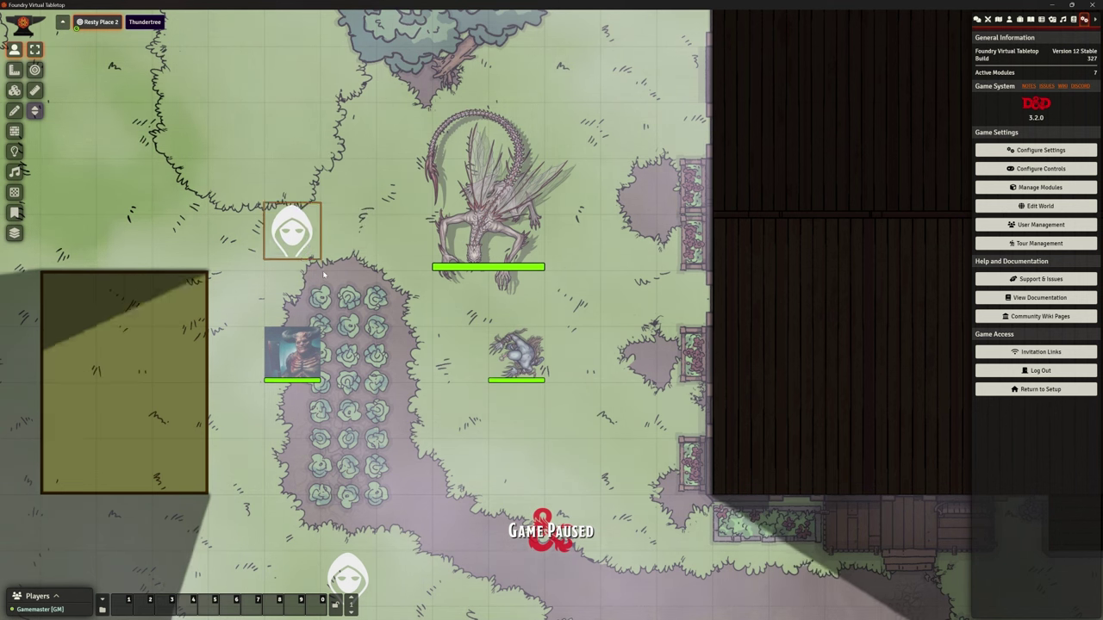
key("Down")
key("Up")
key("Left")
key("Right")
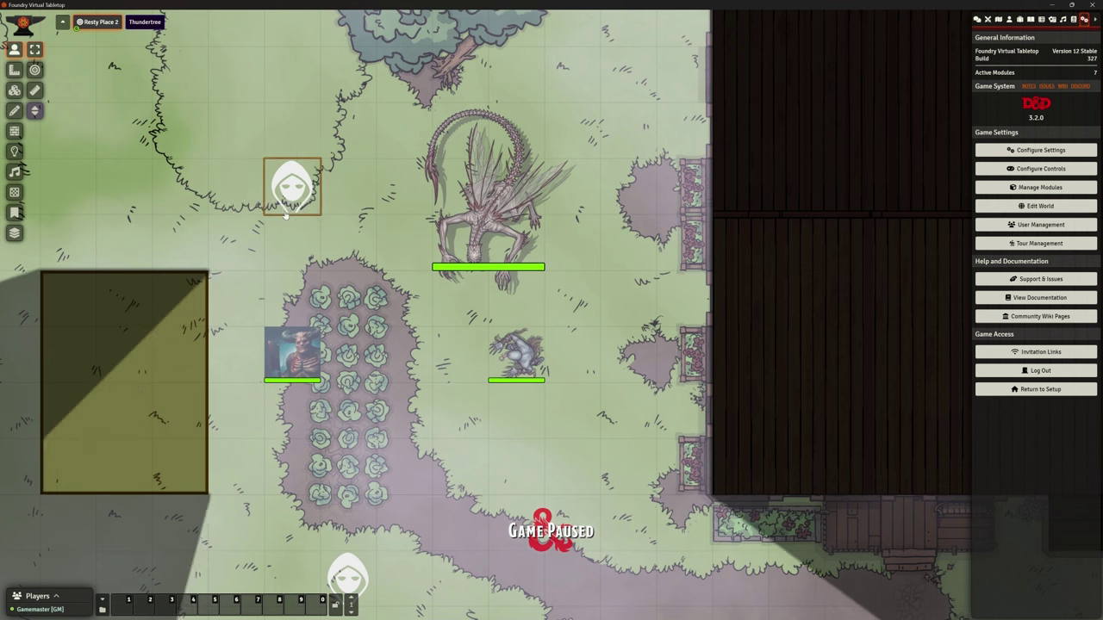
Step: Test manual rotation of the hooded token between moves, turning it back upright and returning it to its square above the Butcher
scroll(288, 205, "down", 5)
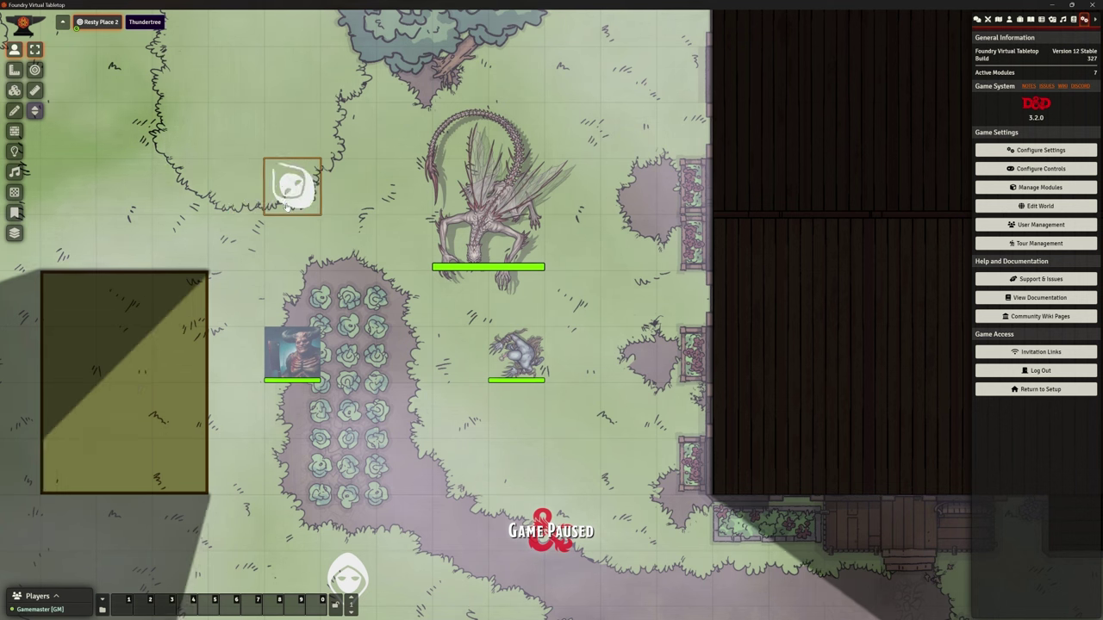
scroll(288, 205, "up", 5)
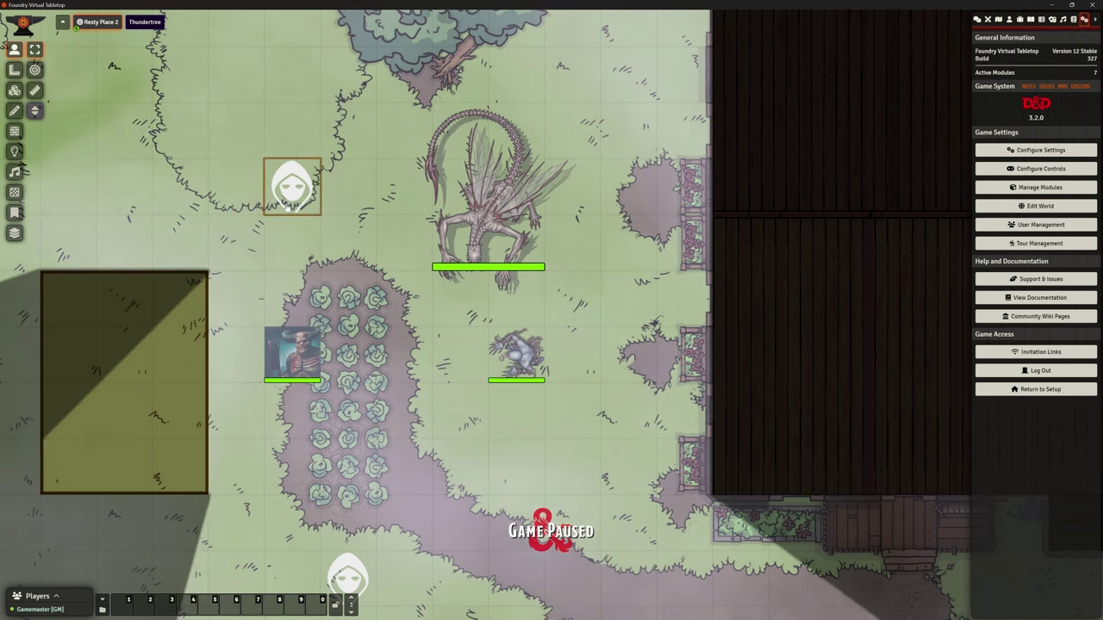
key("Up")
key("Down")
key("Down")
scroll(286, 205, "down", 5)
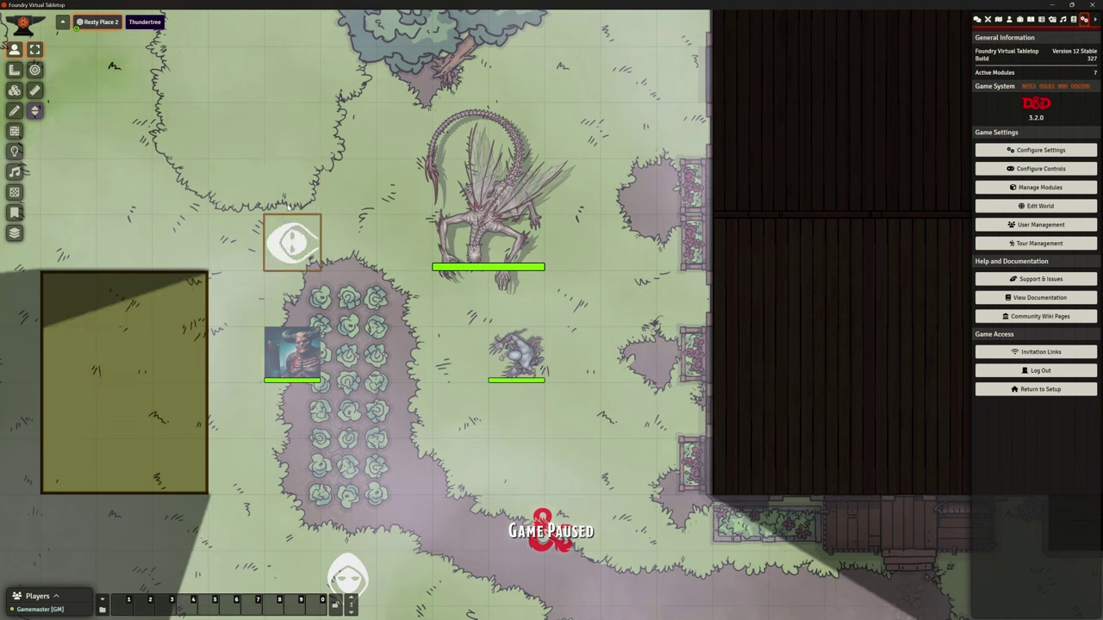
key("Right")
scroll(289, 207, "up", 5)
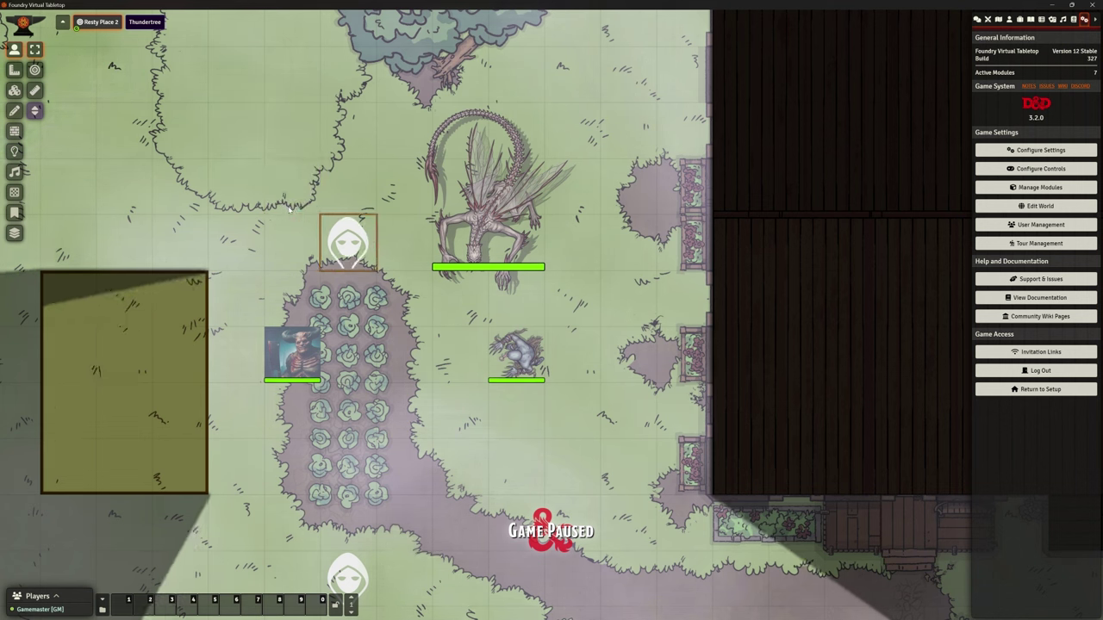
key("Left")
Step: Select the Butcher token and examine its portrait artwork up close
left_click(305, 332)
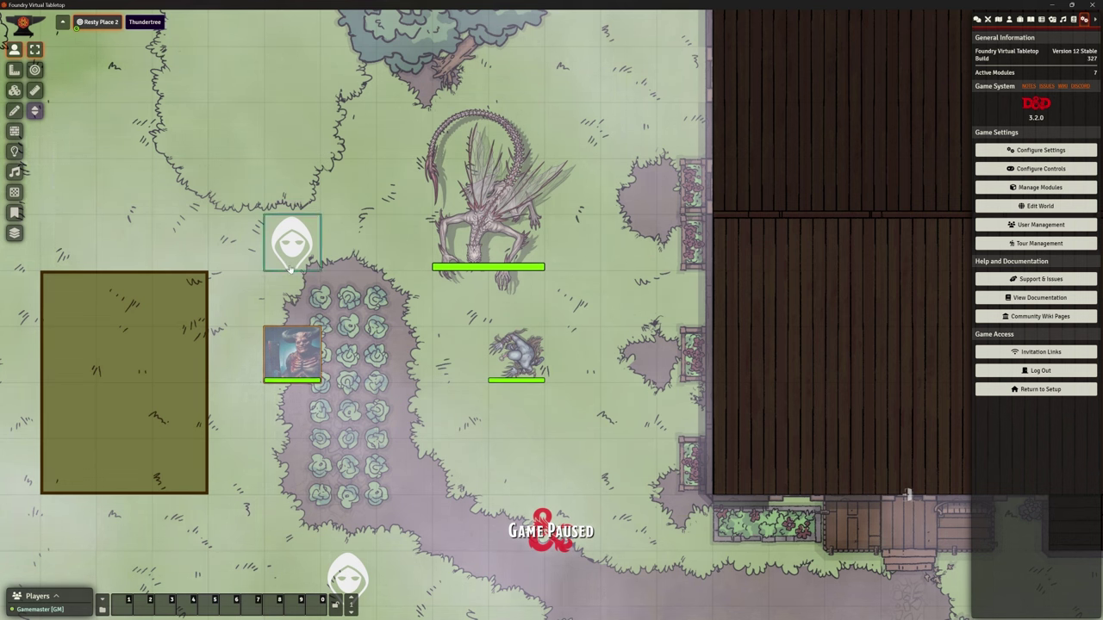
left_click(545, 371)
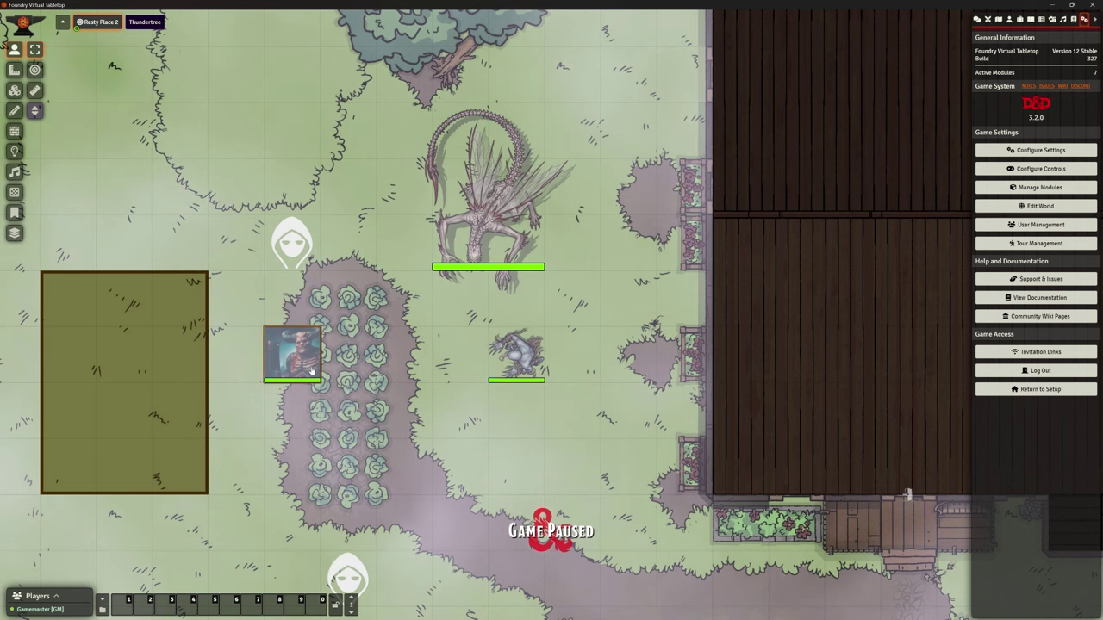
scroll(313, 369, "up", 5)
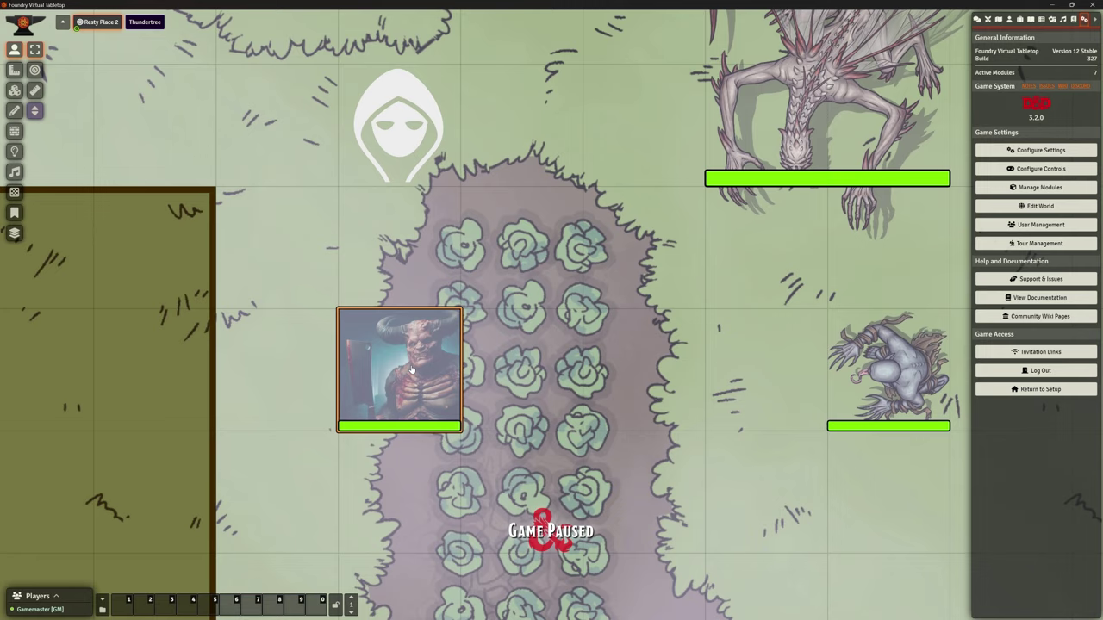
scroll(411, 365, "up", 1)
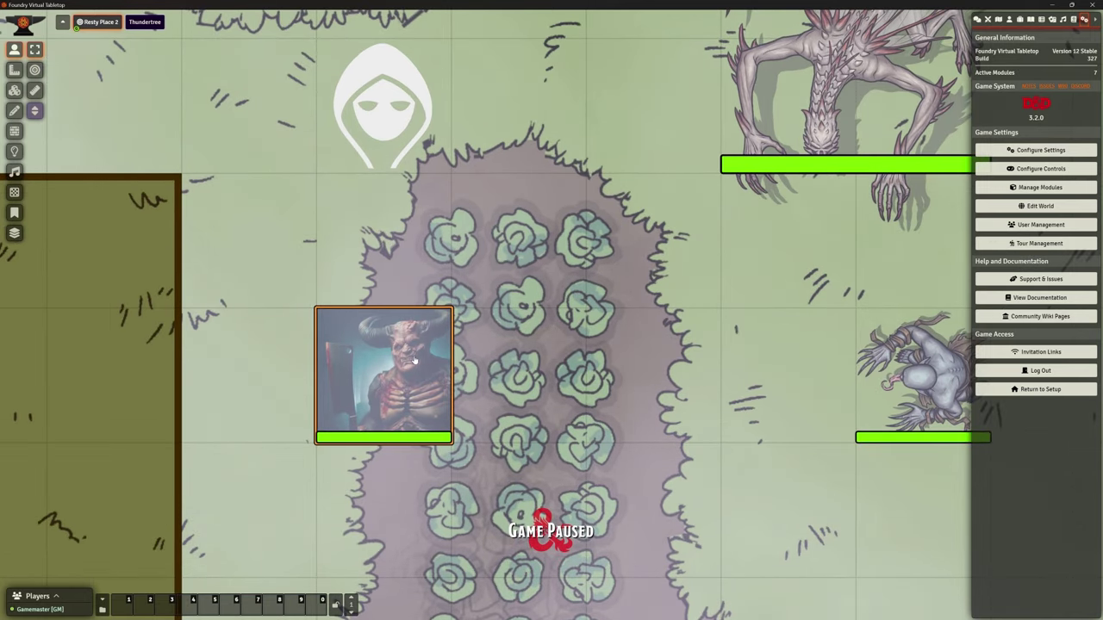
scroll(547, 315, "down", 5)
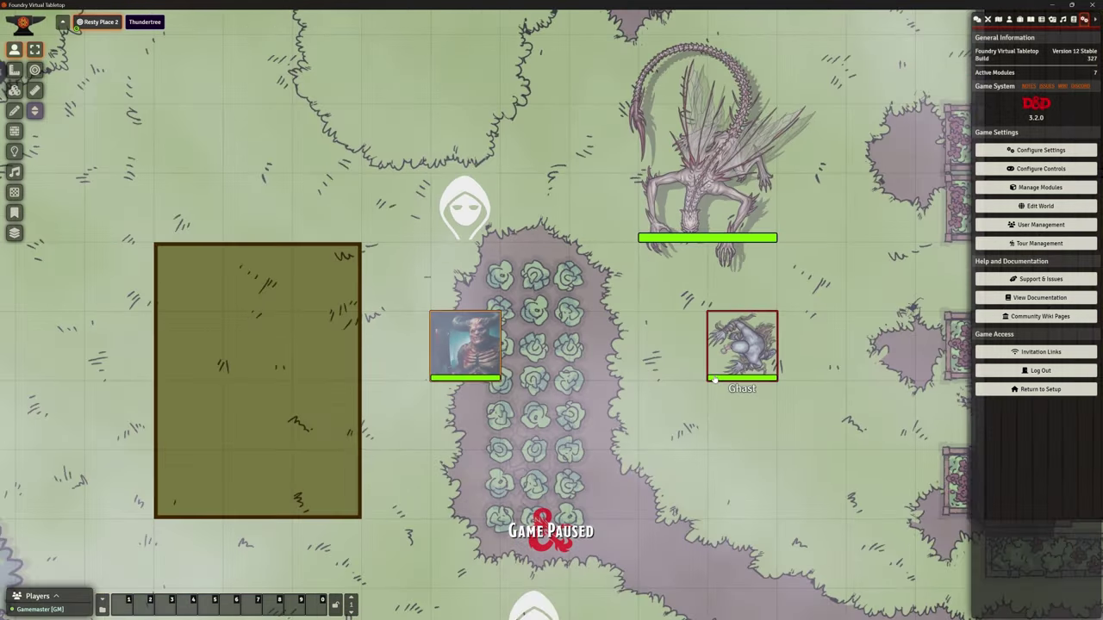
Step: Walk the Ghast token sideways in both directions to check its automatic rotation, ending on its original square
key("Left")
key("Right")
key("Right")
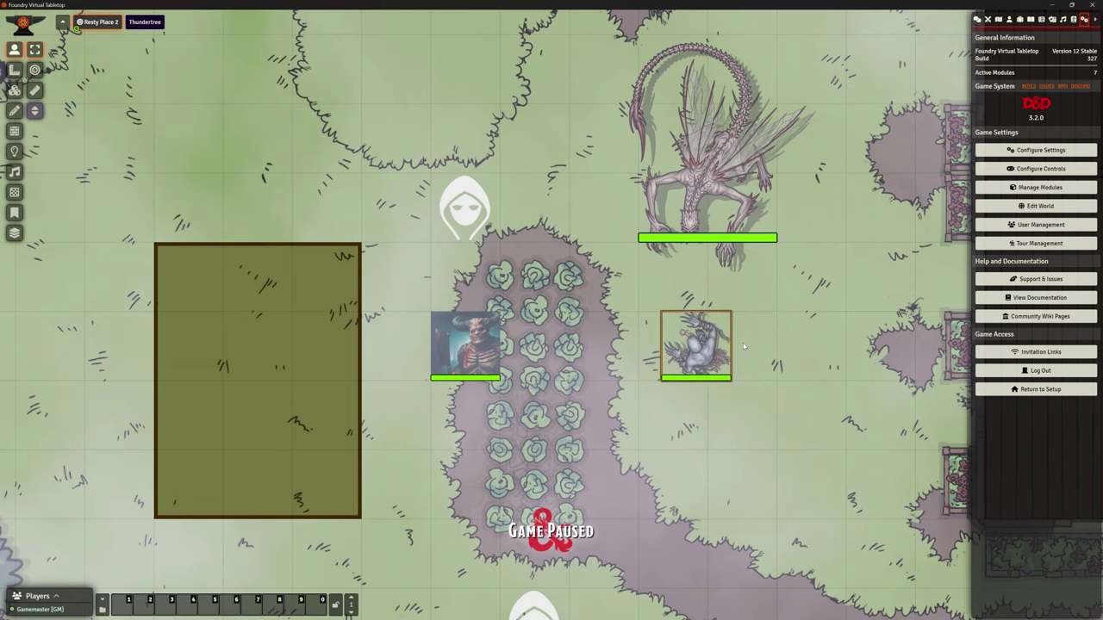
key("Left")
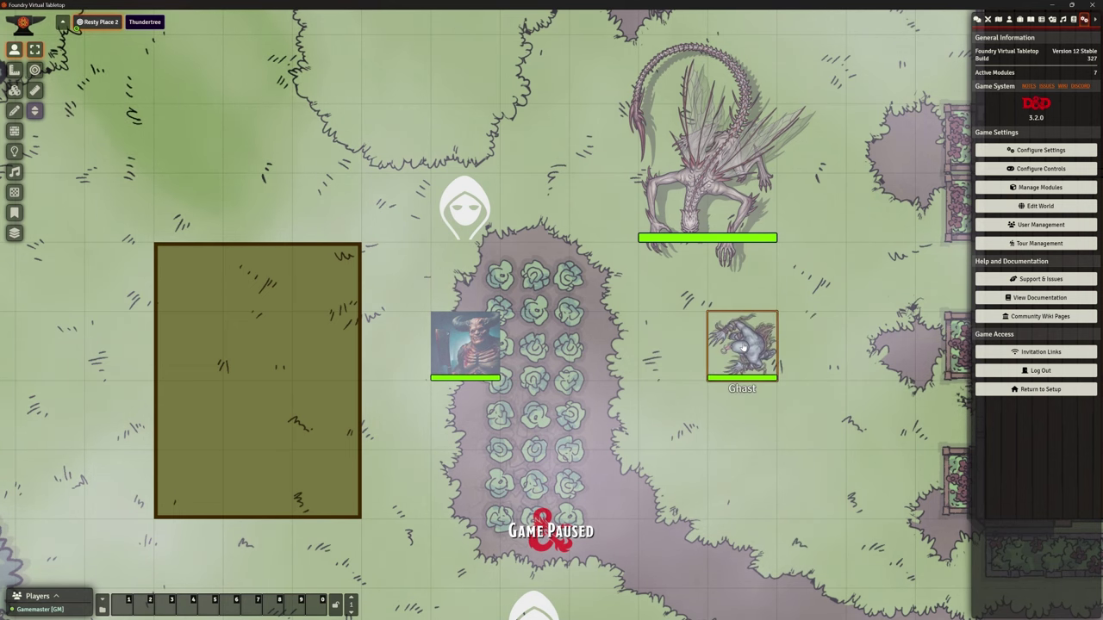
Step: Select the Butcher, Ghast and large winged dragon tokens together
scroll(810, 378, "down", 1)
scroll(798, 344, "up", 1)
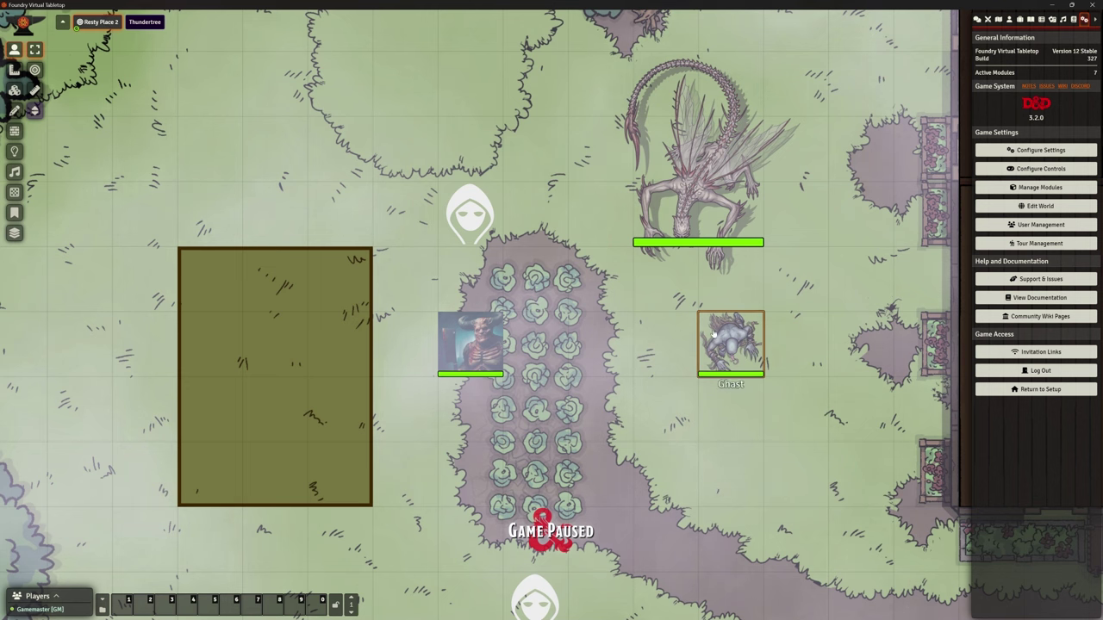
mouse_move(740, 355)
left_mouse_down()
mouse_move(661, 354)
mouse_move(728, 349)
left_mouse_up()
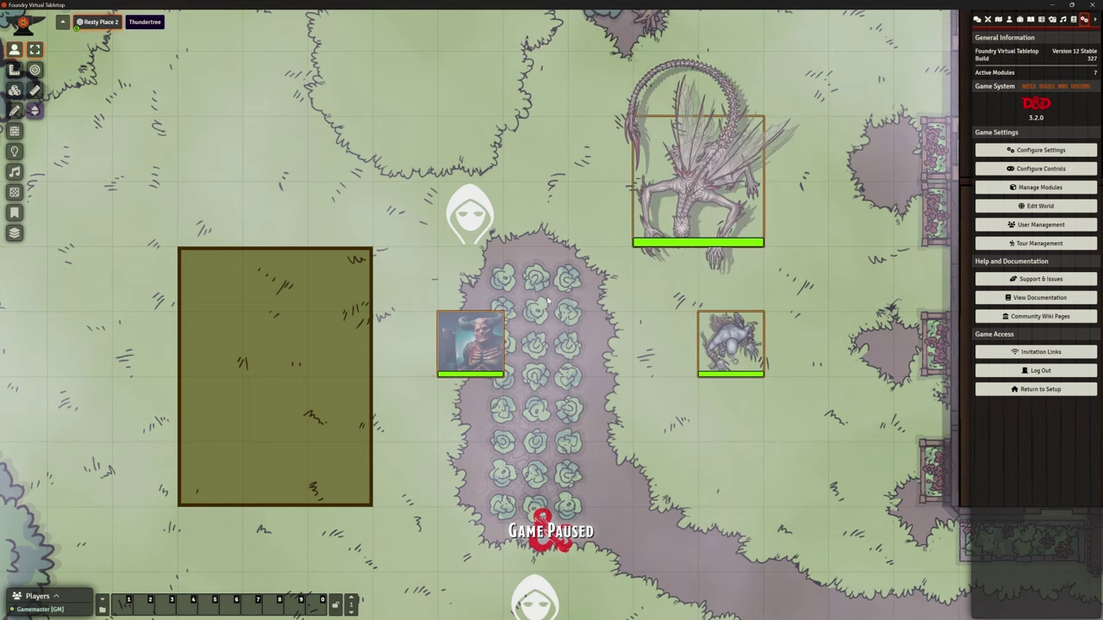
scroll(548, 301, "down", 4)
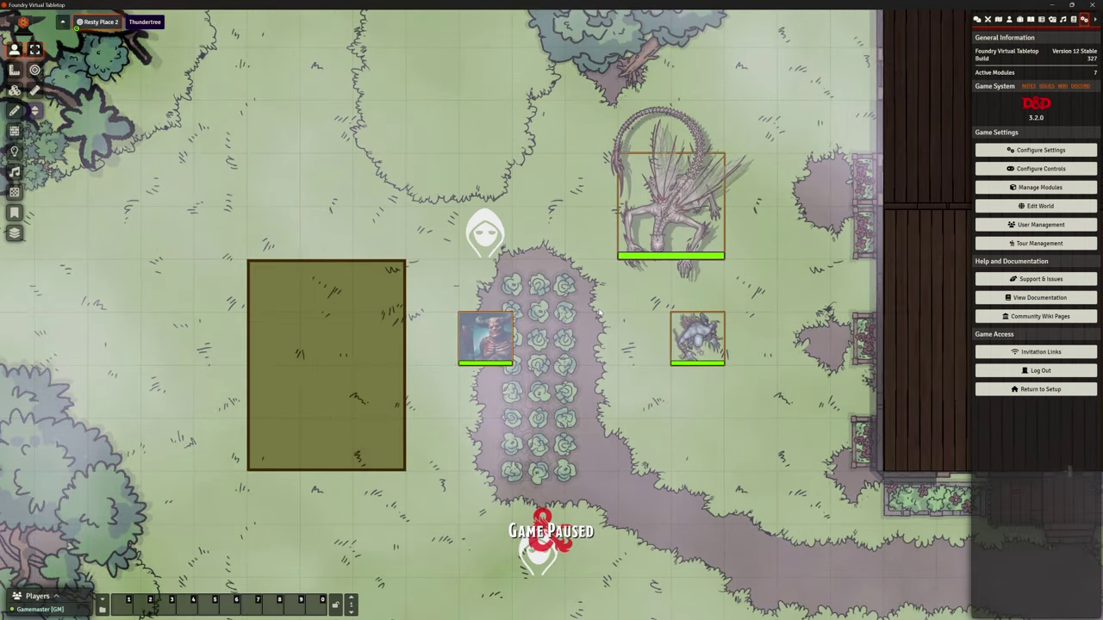